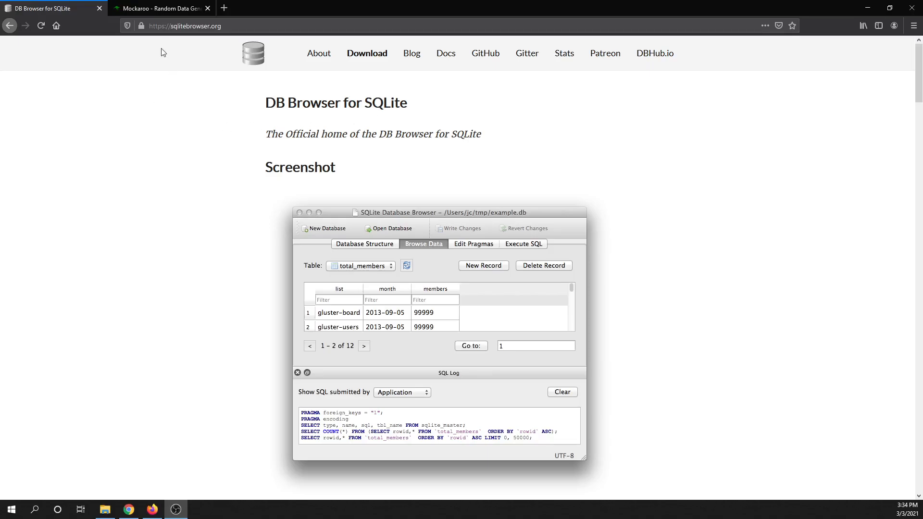
Switch to the Mockaroo page and add another field to the data schema
{"action": "left_click", "coordinate": [161, 10]}
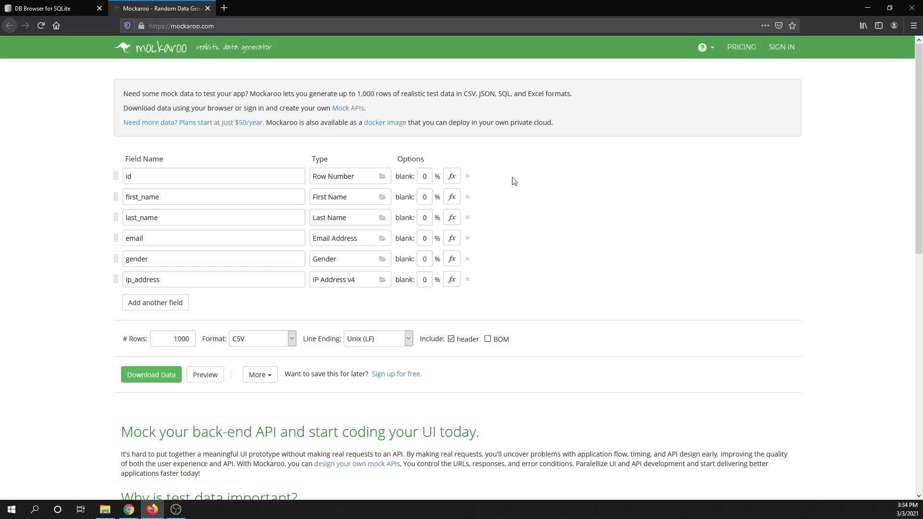
{"action": "left_click", "coordinate": [157, 303]}
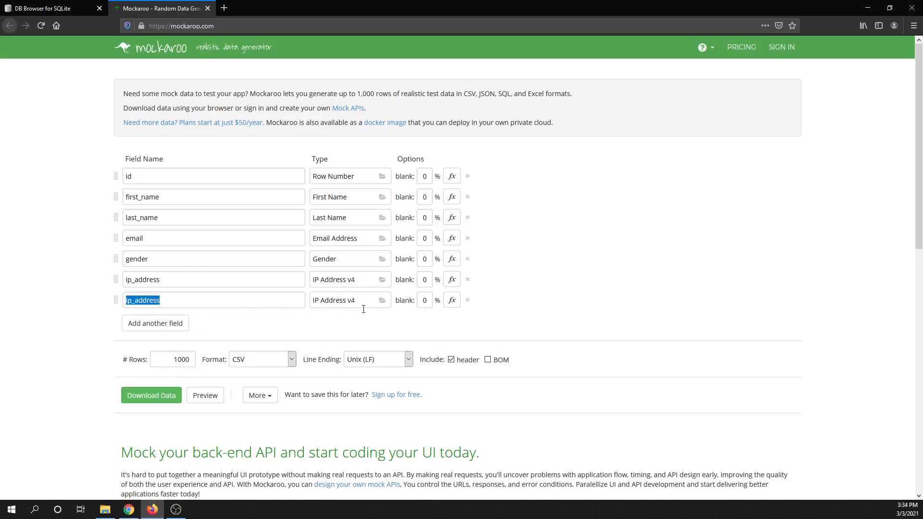
Examine the data types available for the newly added field, then close the type chooser without picking one
{"action": "left_click", "coordinate": [338, 300]}
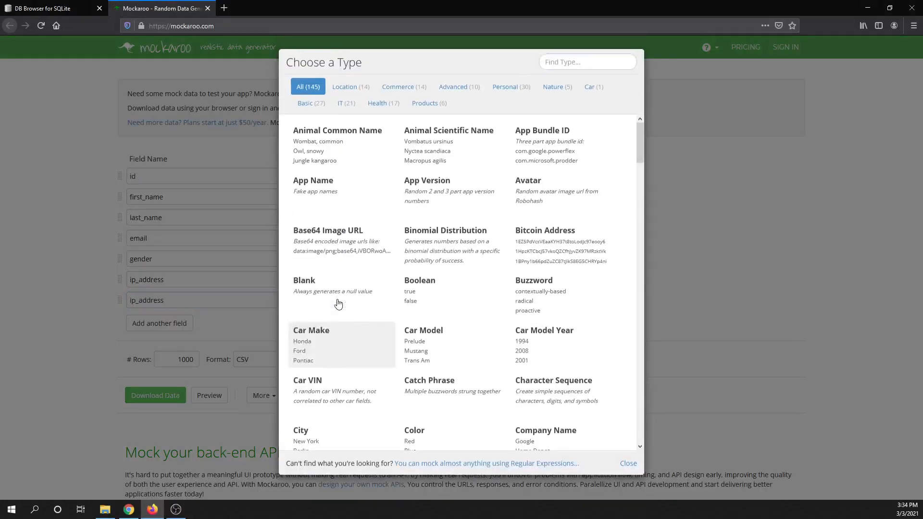
{"action": "scroll", "coordinate": [429, 207], "scroll_direction": "down", "scroll_amount": 5}
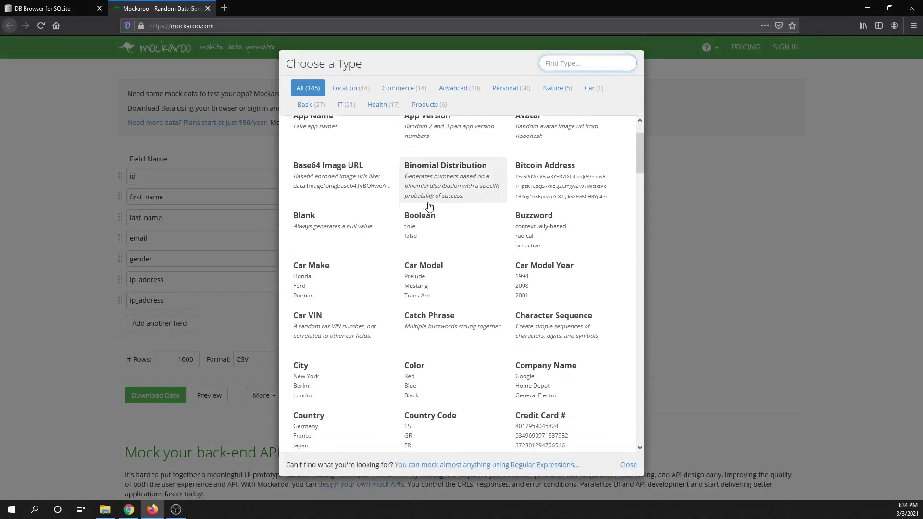
{"action": "scroll", "coordinate": [433, 207], "scroll_direction": "down", "scroll_amount": 14}
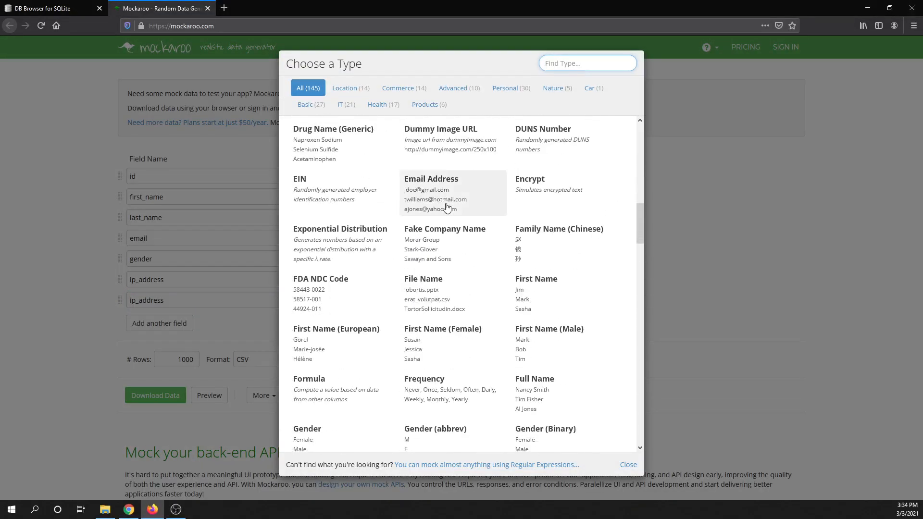
{"action": "scroll", "coordinate": [435, 212], "scroll_direction": "down", "scroll_amount": 15}
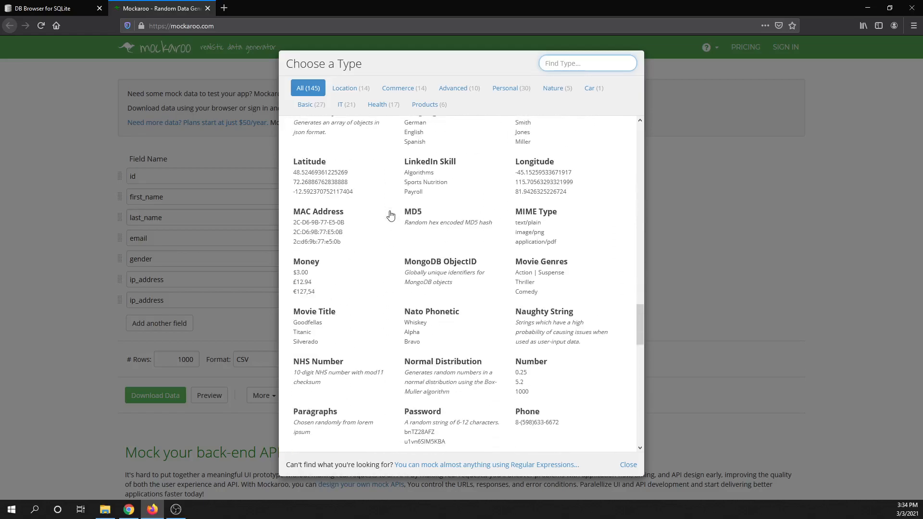
{"action": "scroll", "coordinate": [390, 216], "scroll_direction": "down", "scroll_amount": 10}
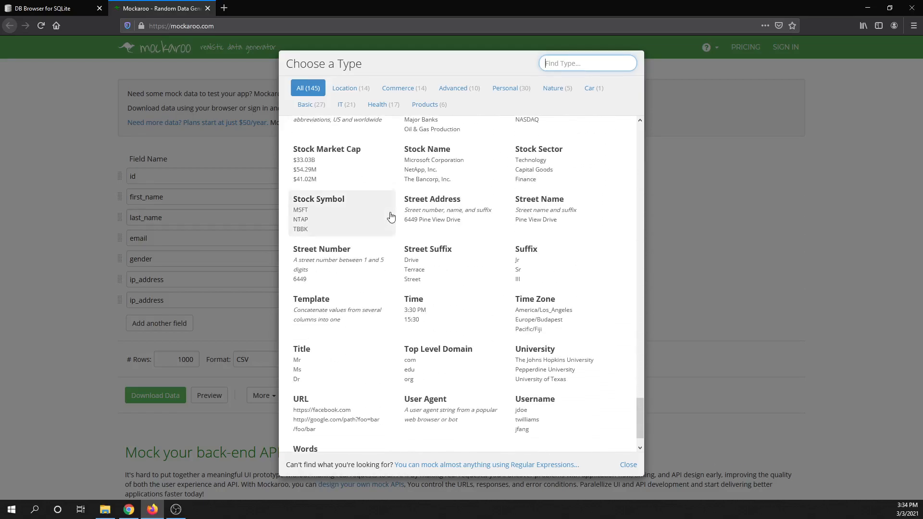
{"action": "scroll", "coordinate": [399, 208], "scroll_direction": "up", "scroll_amount": 16}
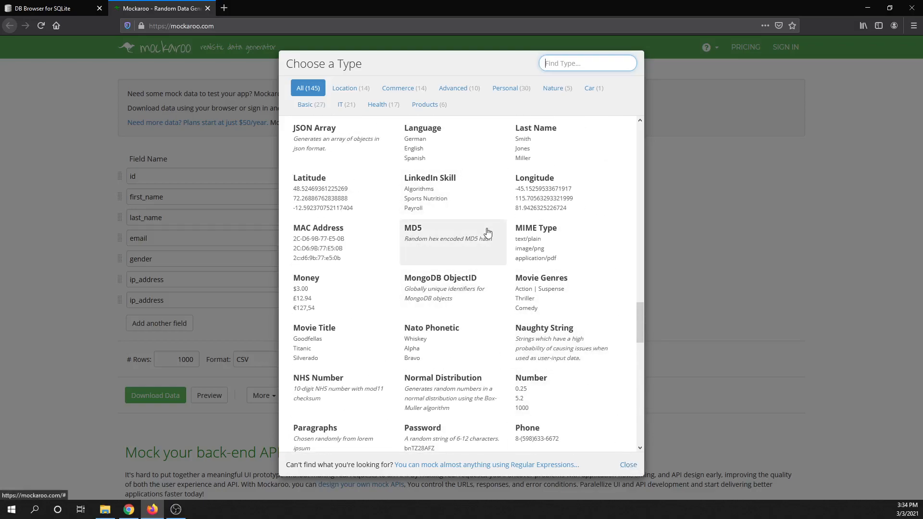
{"action": "scroll", "coordinate": [439, 273], "scroll_direction": "up", "scroll_amount": 8}
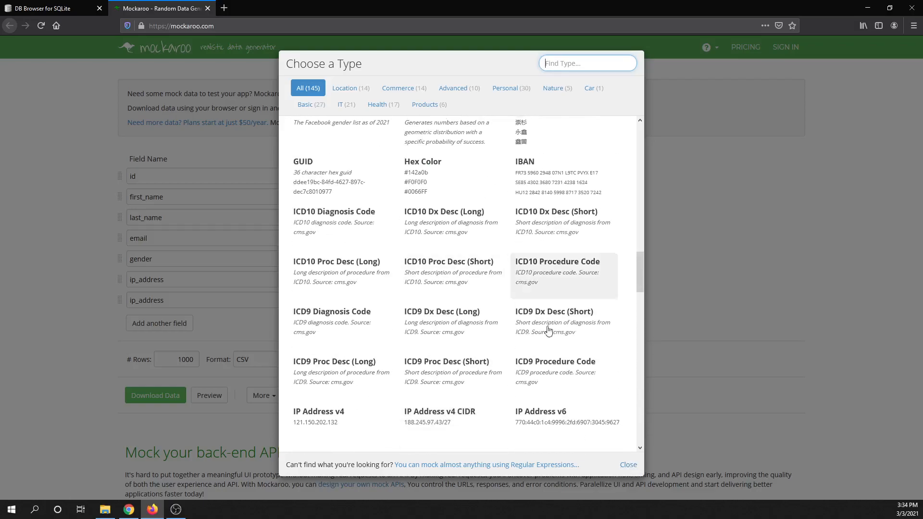
{"action": "left_click", "coordinate": [627, 464]}
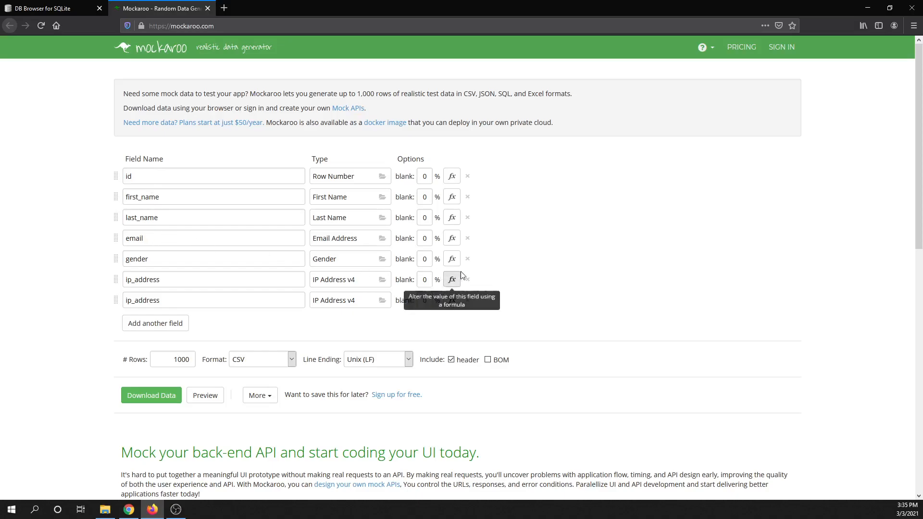
Remove the gender field and both ip_address fields from the schema
{"action": "left_click", "coordinate": [467, 260]}
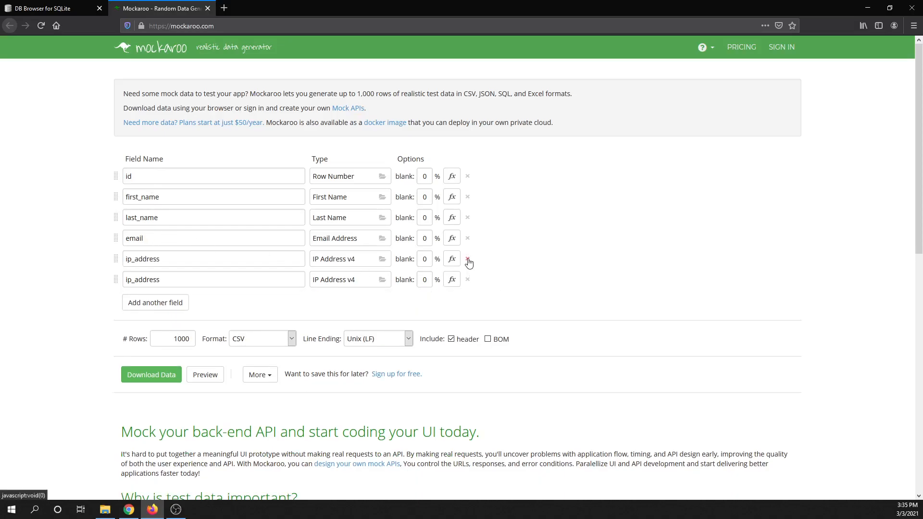
{"action": "left_click", "coordinate": [467, 260]}
{"action": "left_click", "coordinate": [467, 259]}
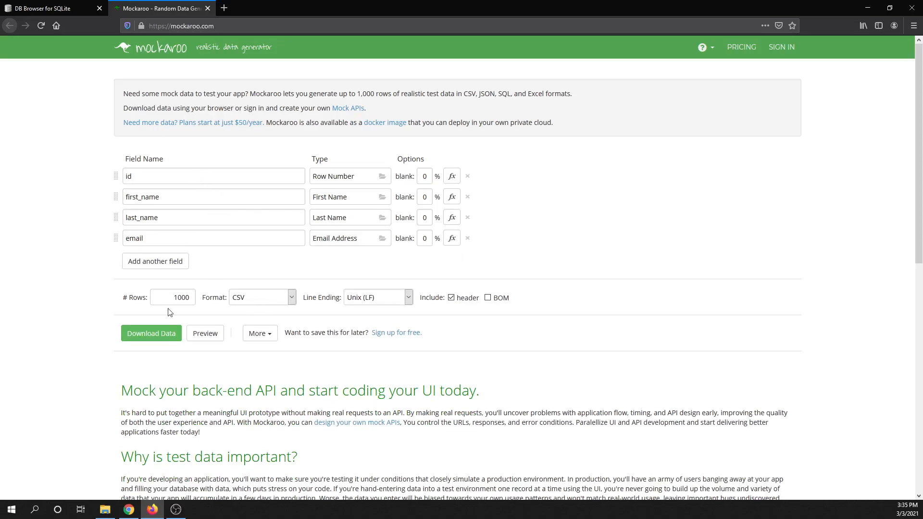
Download the 1000-row mock data as CSV and open MOCK_DATA.csv in Excel
{"action": "left_click", "coordinate": [151, 335]}
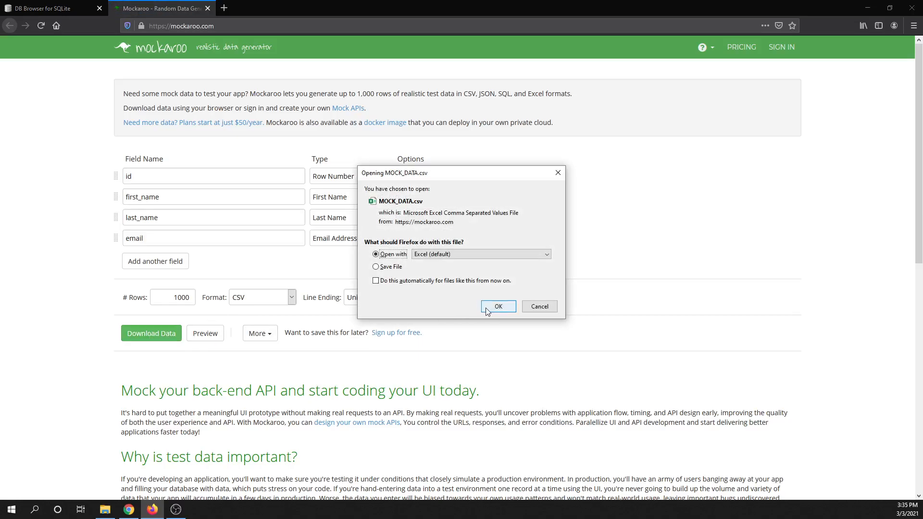
{"action": "left_click", "coordinate": [498, 309]}
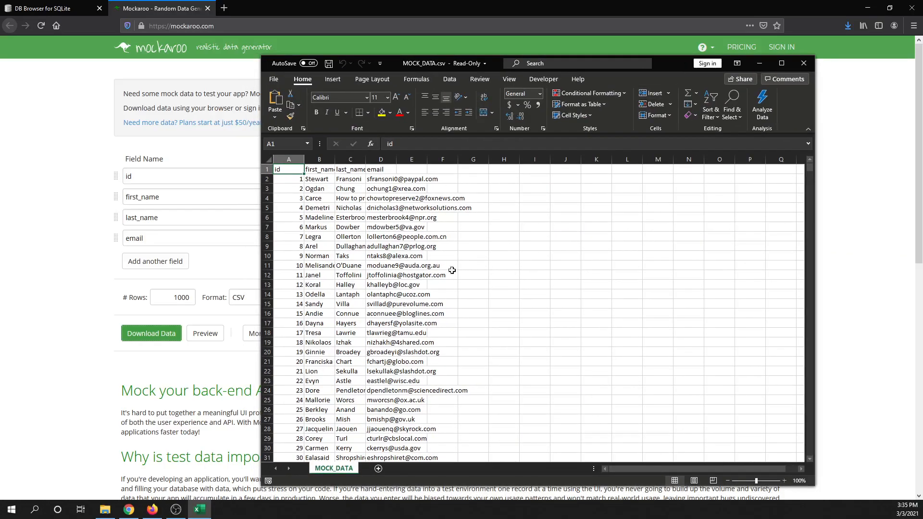
Look through the generated rows of MOCK_DATA.csv and close the workbook
{"action": "scroll", "coordinate": [398, 273], "scroll_direction": "down", "scroll_amount": 5}
{"action": "scroll", "coordinate": [397, 273], "scroll_direction": "down", "scroll_amount": 20}
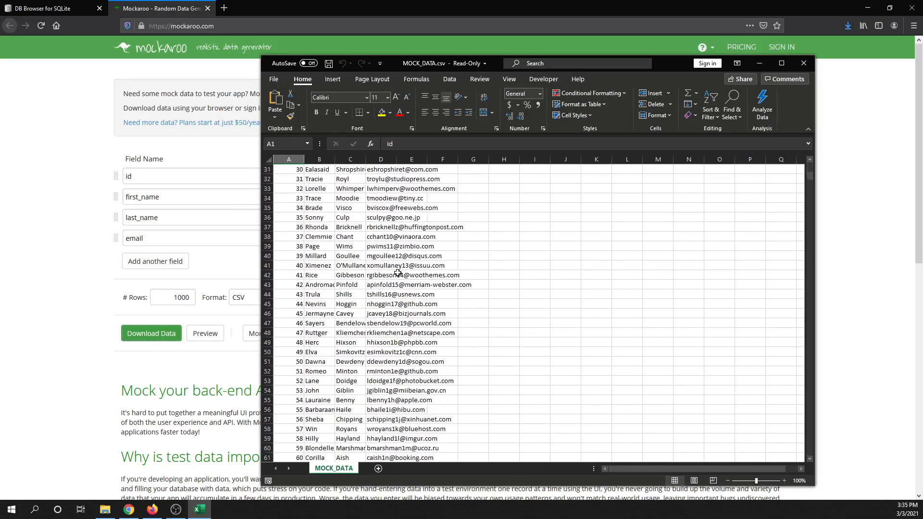
{"action": "scroll", "coordinate": [397, 274], "scroll_direction": "down", "scroll_amount": 10}
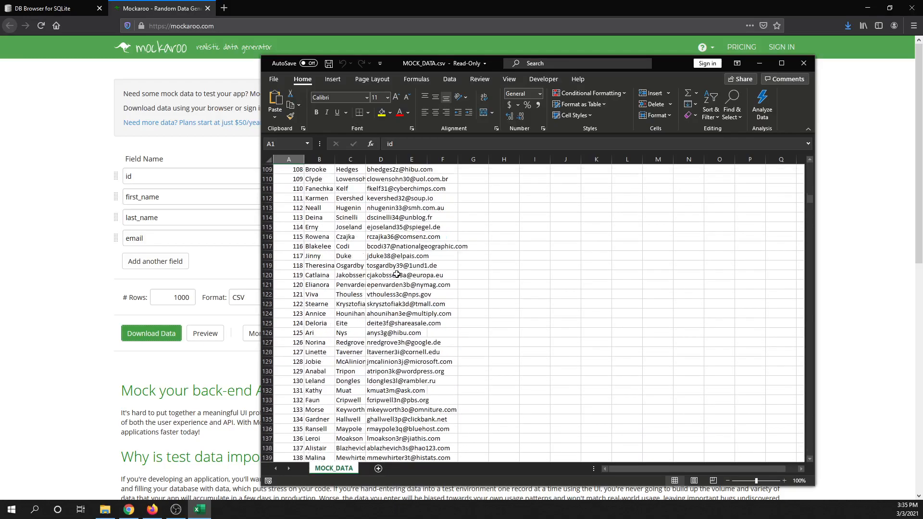
{"action": "scroll", "coordinate": [396, 274], "scroll_direction": "up", "scroll_amount": 11}
{"action": "scroll", "coordinate": [397, 274], "scroll_direction": "up", "scroll_amount": 20}
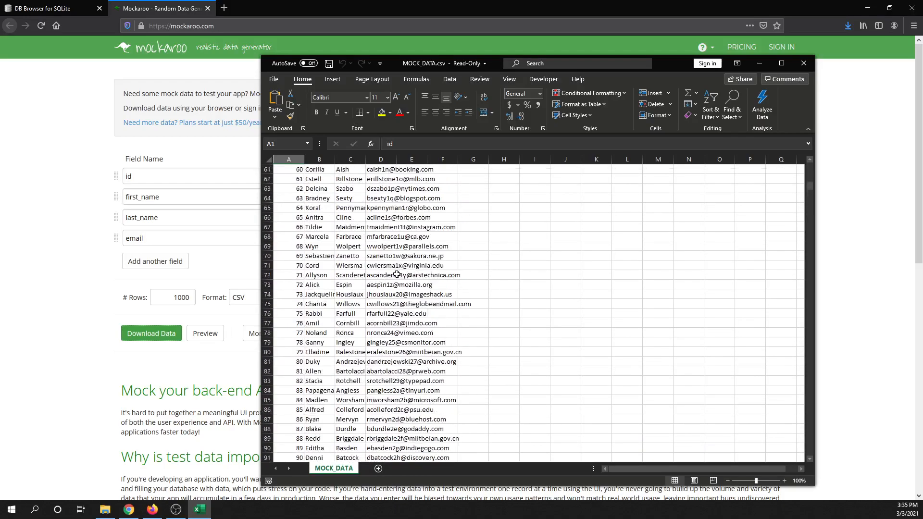
{"action": "scroll", "coordinate": [395, 273], "scroll_direction": "up", "scroll_amount": 2}
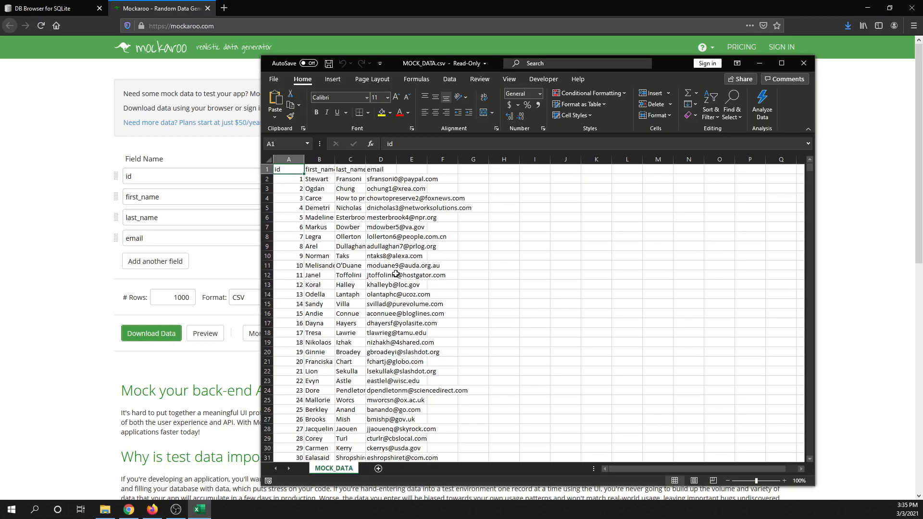
{"action": "scroll", "coordinate": [395, 274], "scroll_direction": "down", "scroll_amount": 20}
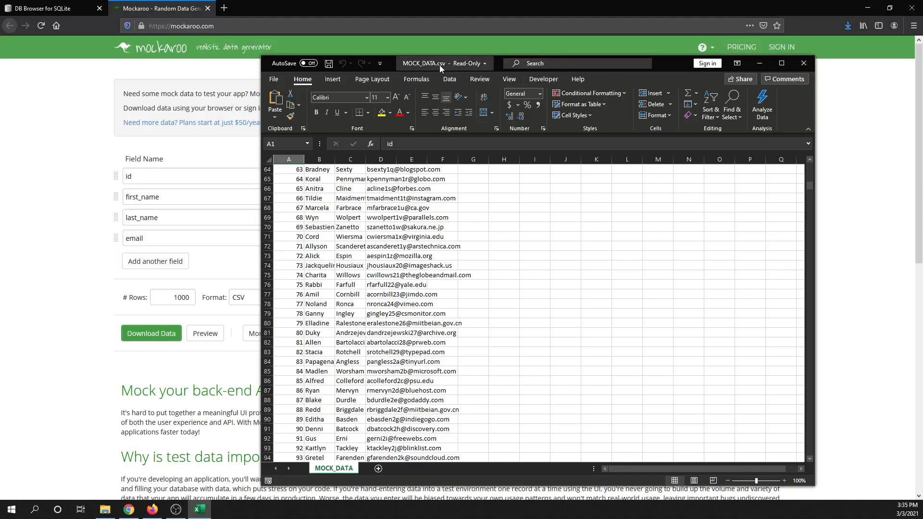
{"action": "left_click", "coordinate": [803, 63]}
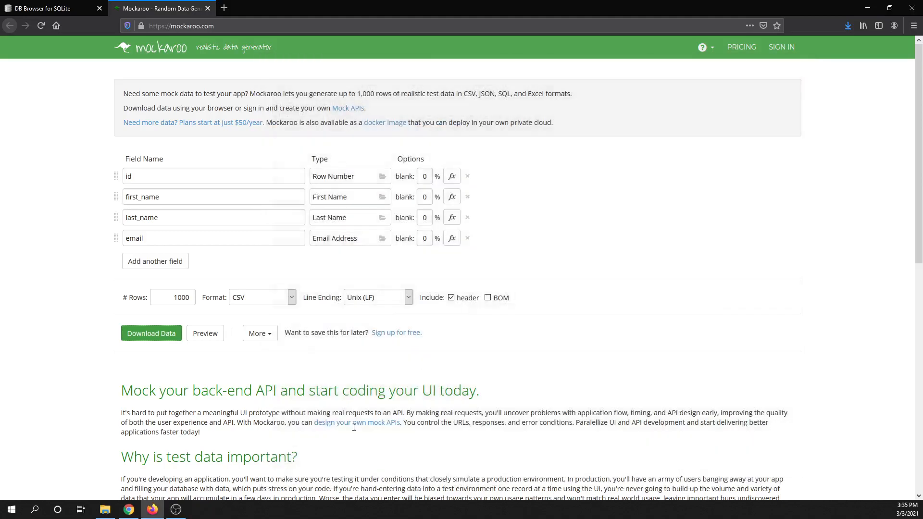
Launch DB Browser for SQLite and dismiss the new version notice
{"action": "left_click", "coordinate": [14, 510]}
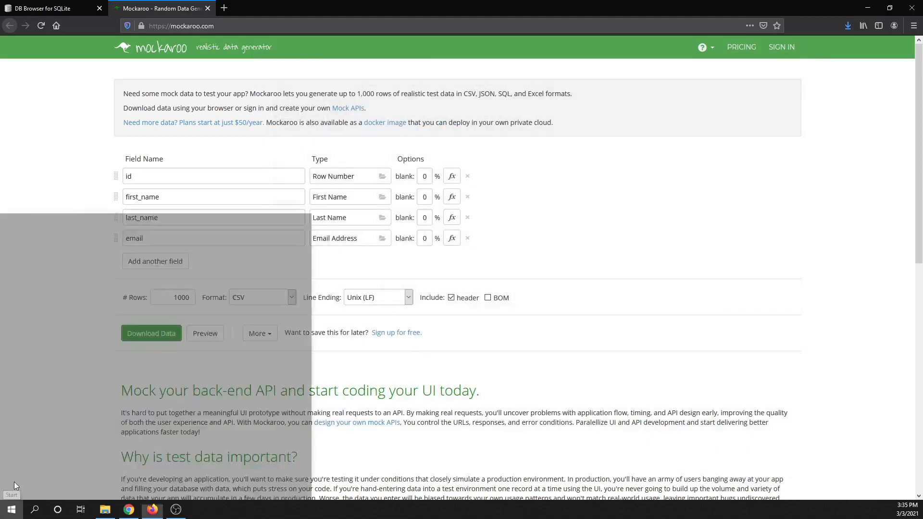
{"action": "scroll", "coordinate": [57, 392], "scroll_direction": "down", "scroll_amount": 5}
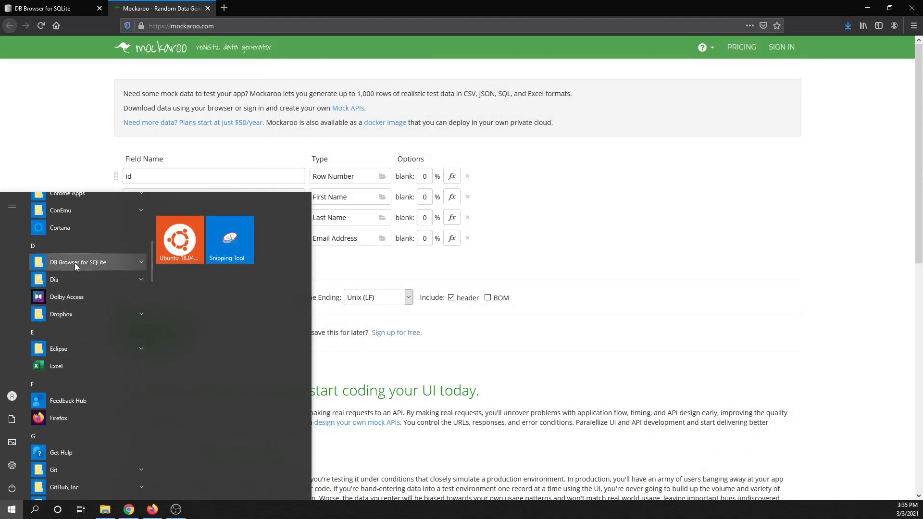
{"action": "left_click", "coordinate": [74, 263]}
{"action": "left_click", "coordinate": [73, 279]}
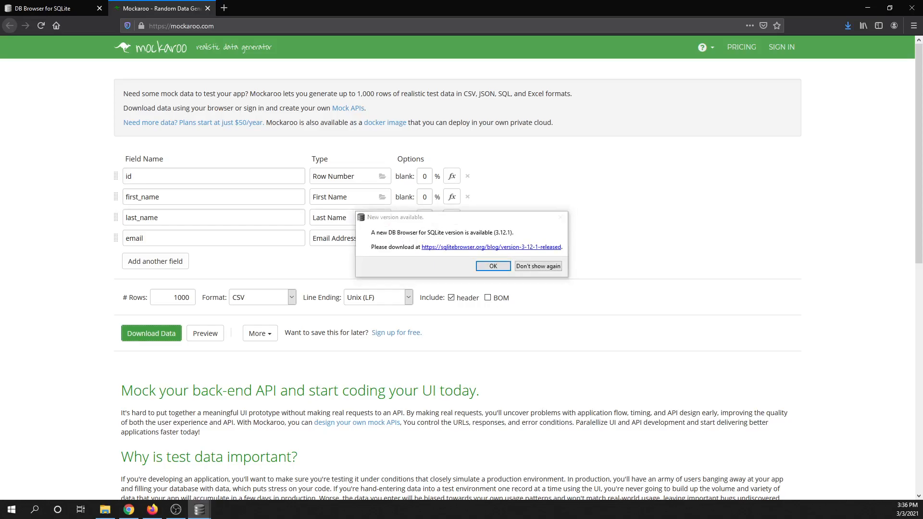
{"action": "left_click", "coordinate": [499, 268]}
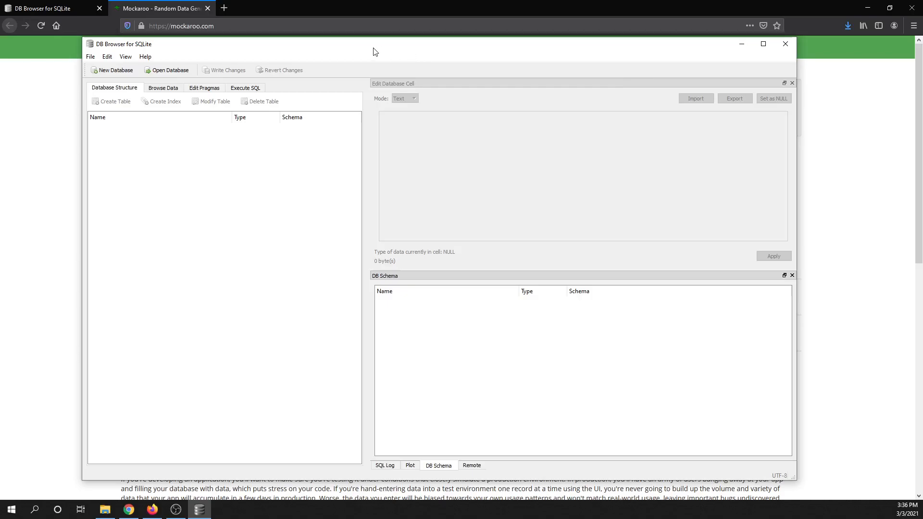
Create a new database named tmpdb in the Downloads folder, without defining a table
{"action": "left_click", "coordinate": [114, 71]}
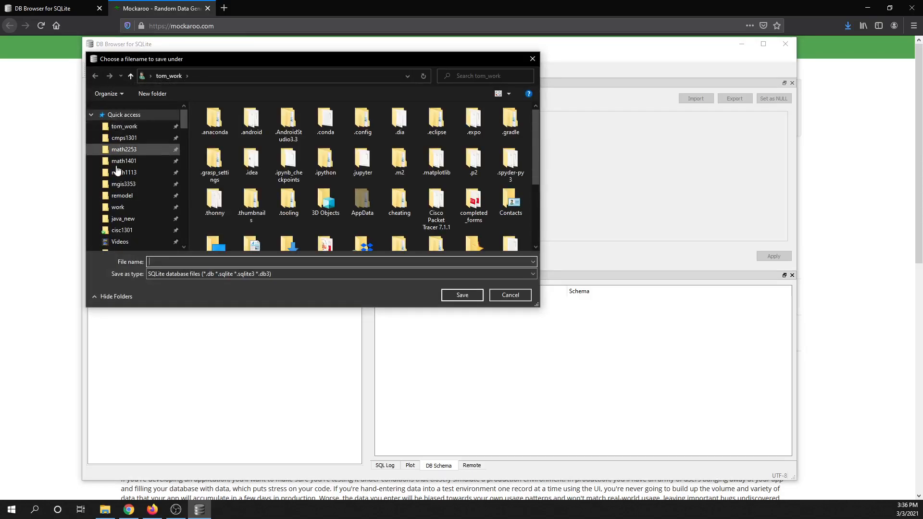
{"action": "scroll", "coordinate": [124, 225], "scroll_direction": "down", "scroll_amount": 2}
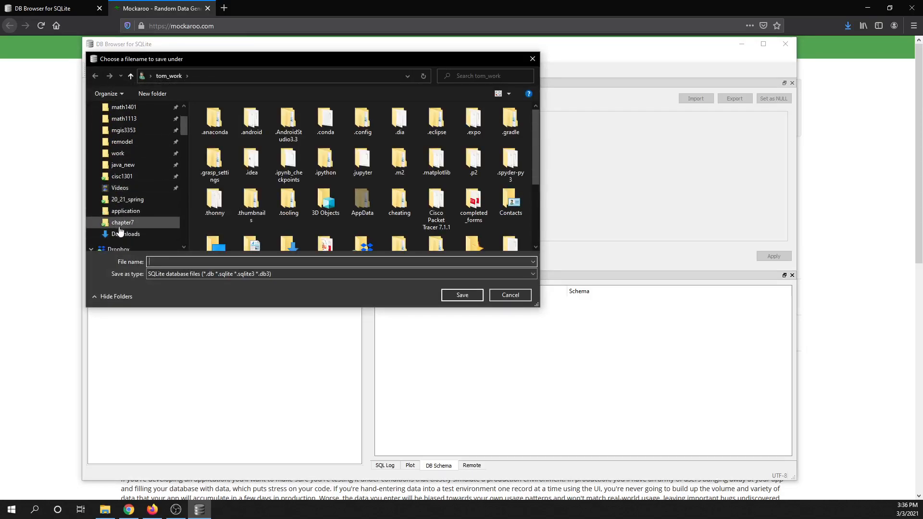
{"action": "left_click", "coordinate": [120, 235]}
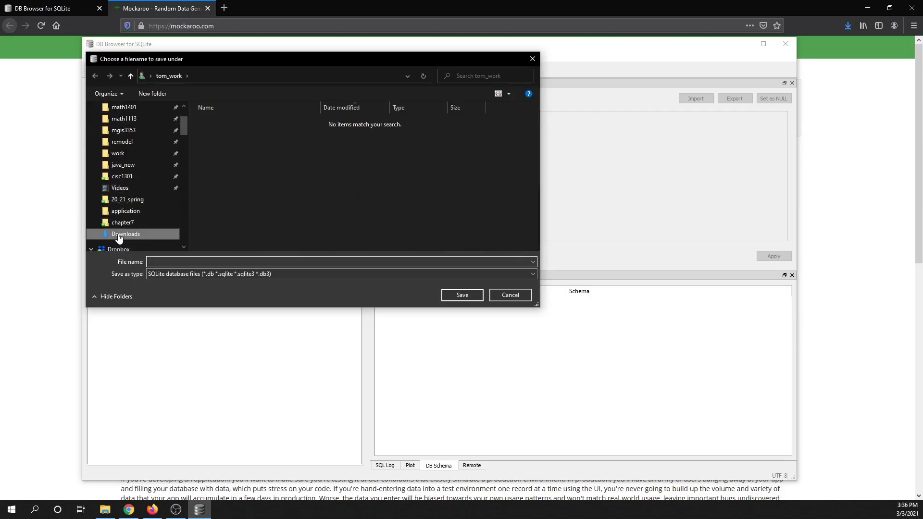
{"action": "left_click", "coordinate": [247, 262]}
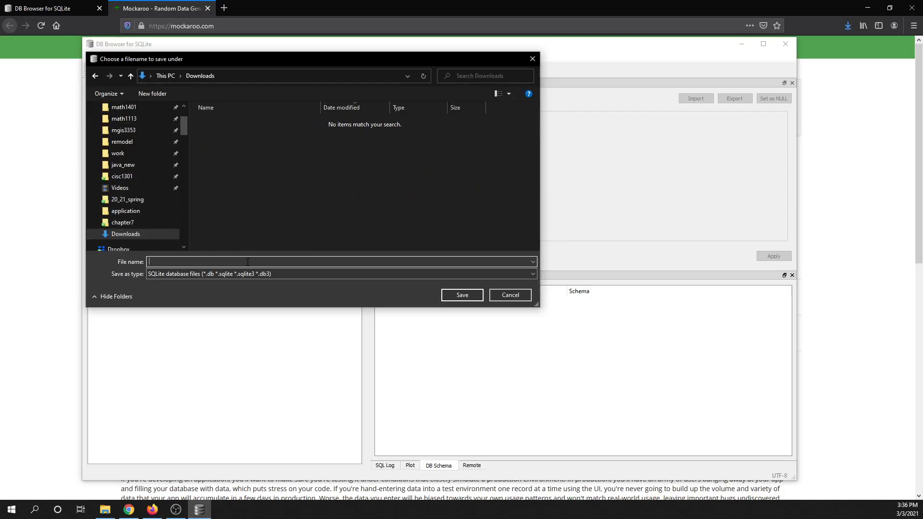
{"action": "type", "text": "tmpdb"}
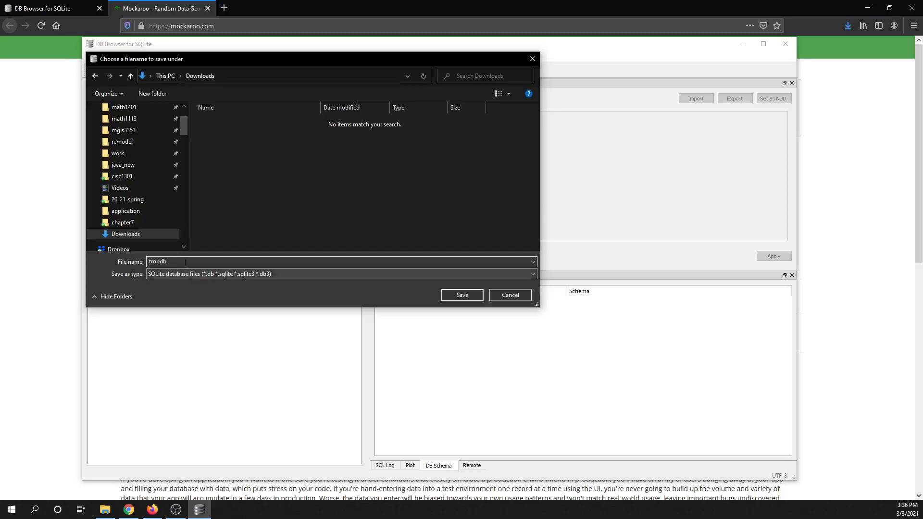
{"action": "left_click", "coordinate": [456, 294]}
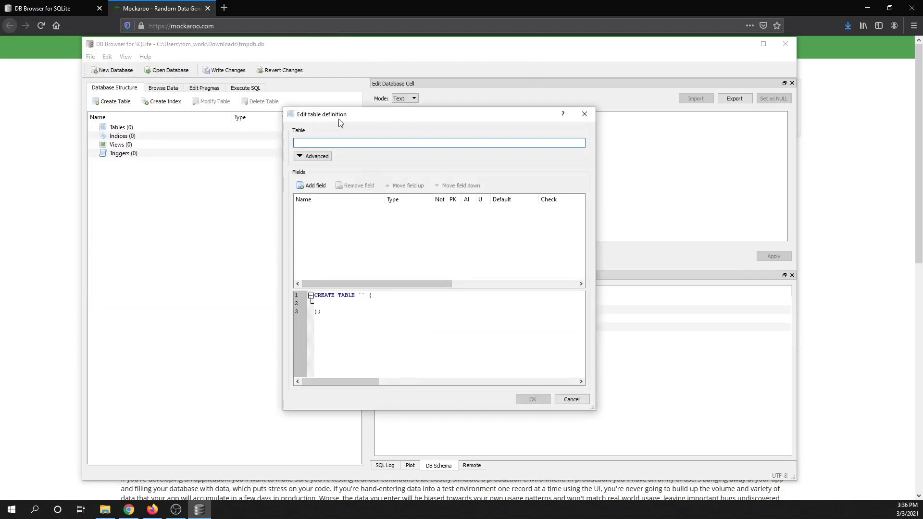
{"action": "left_click", "coordinate": [571, 399]}
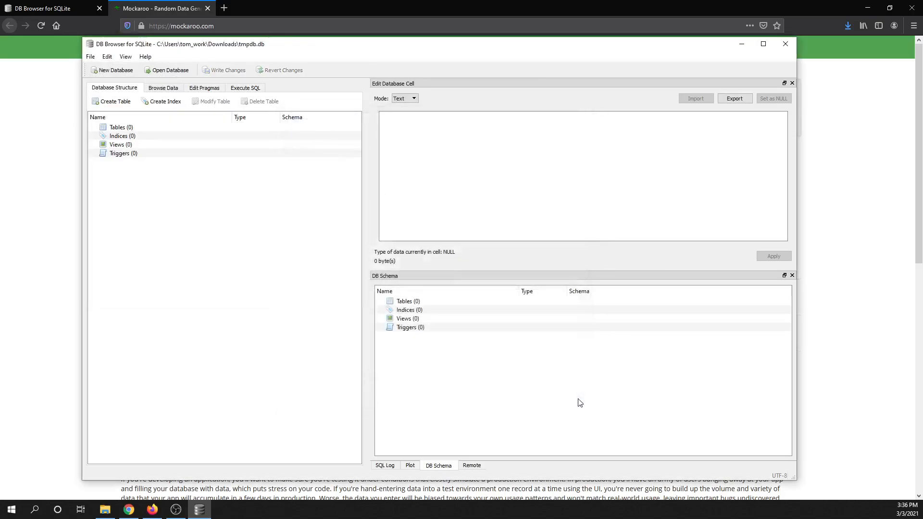
{"action": "left_click", "coordinate": [90, 57]}
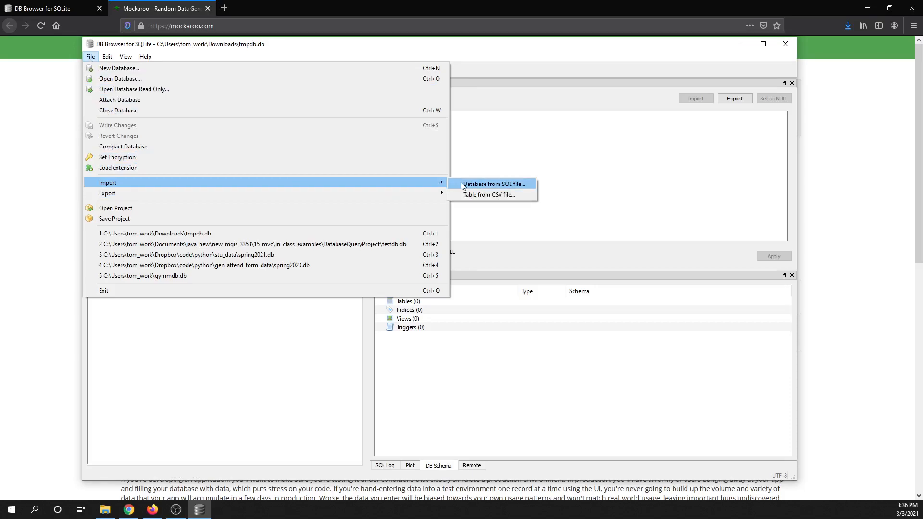
{"action": "left_click", "coordinate": [491, 195]}
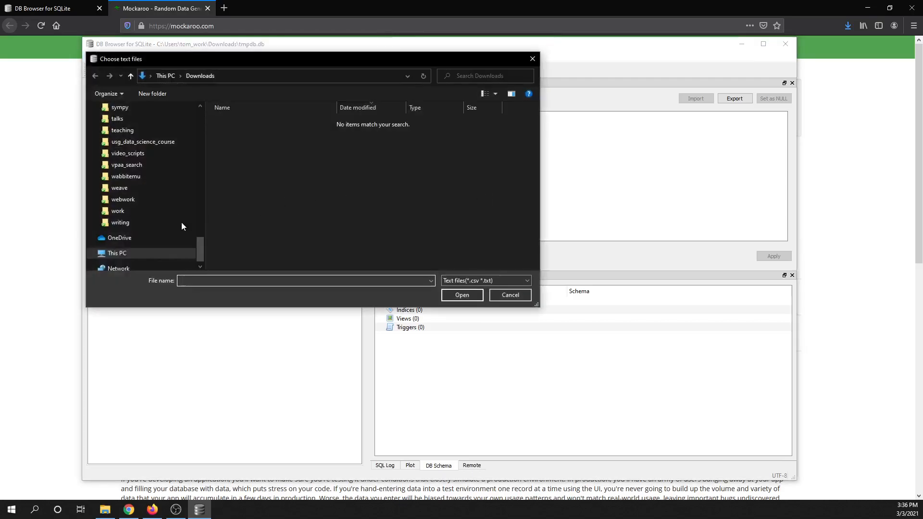
{"action": "scroll", "coordinate": [161, 221], "scroll_direction": "up", "scroll_amount": 1}
{"action": "left_click_drag", "start_coordinate": [199, 244], "coordinate": [189, 109]}
{"action": "scroll", "coordinate": [130, 226], "scroll_direction": "down", "scroll_amount": 1}
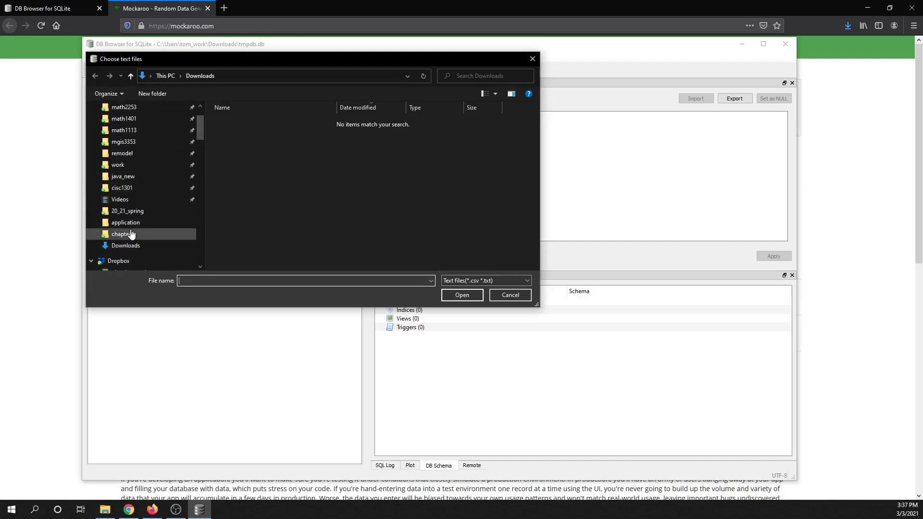
{"action": "left_click", "coordinate": [125, 247]}
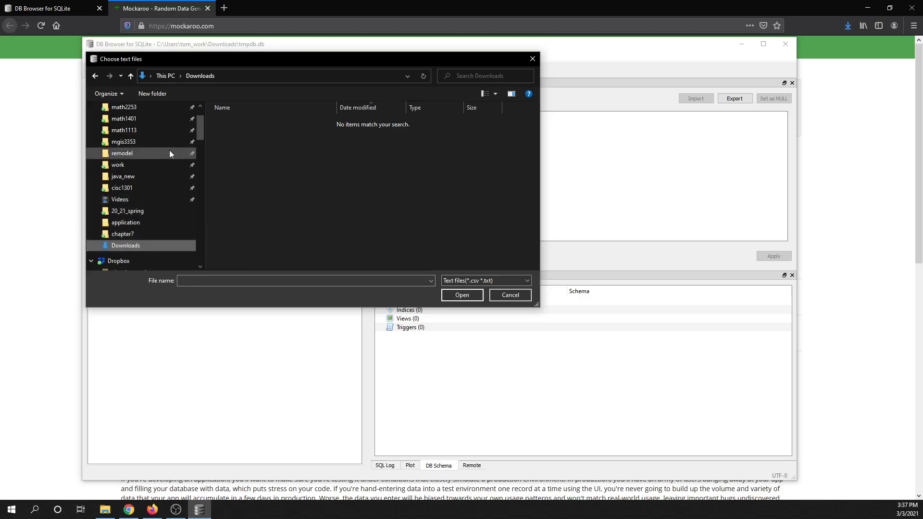
Check Firefox's download list for MOCK_DATA.csv, and cancel the pending CSV file selection in DB Browser for SQLite
{"action": "left_click", "coordinate": [173, 10]}
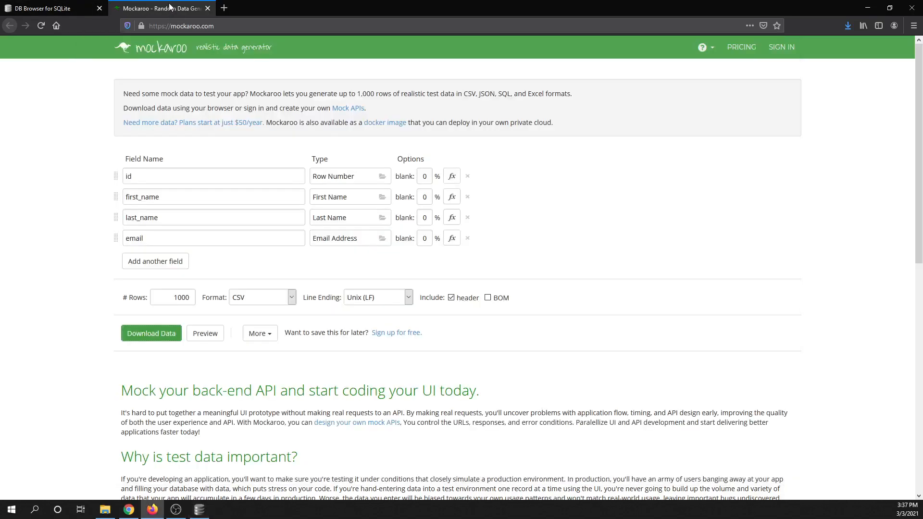
{"action": "left_click", "coordinate": [844, 26]}
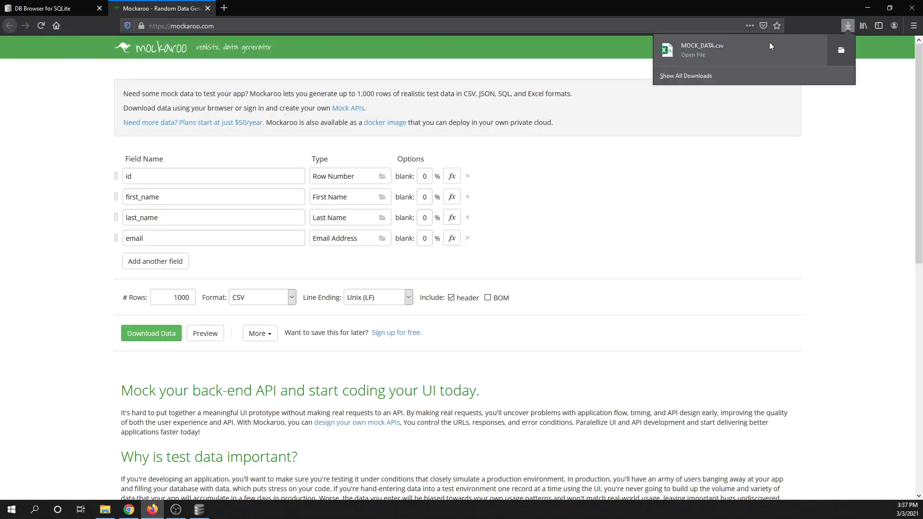
{"action": "left_click", "coordinate": [700, 76]}
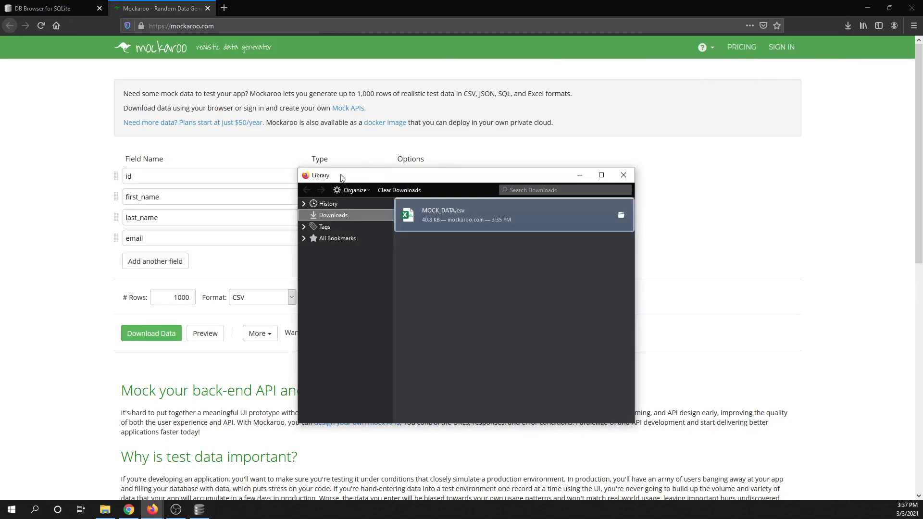
{"action": "left_click", "coordinate": [199, 509]}
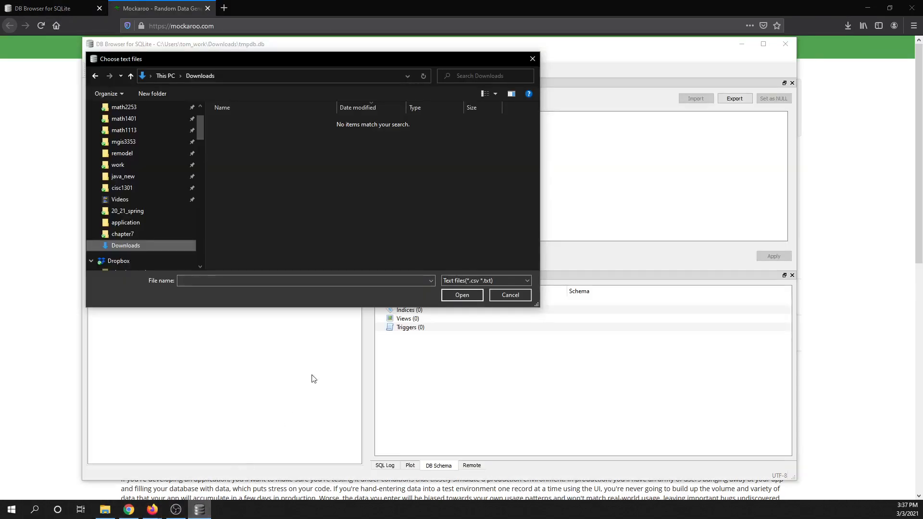
{"action": "left_click", "coordinate": [509, 295]}
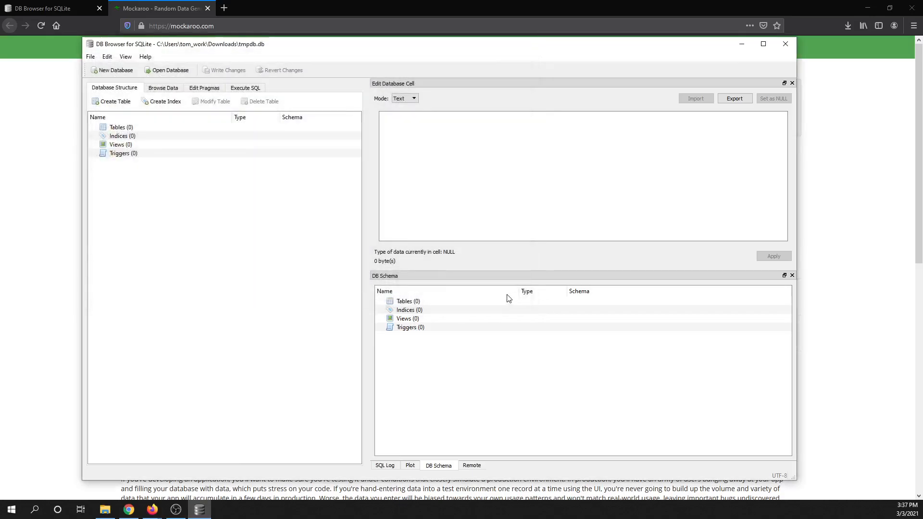
Start importing a table from a CSV file and browse to the Downloads folder
{"action": "left_click", "coordinate": [90, 56]}
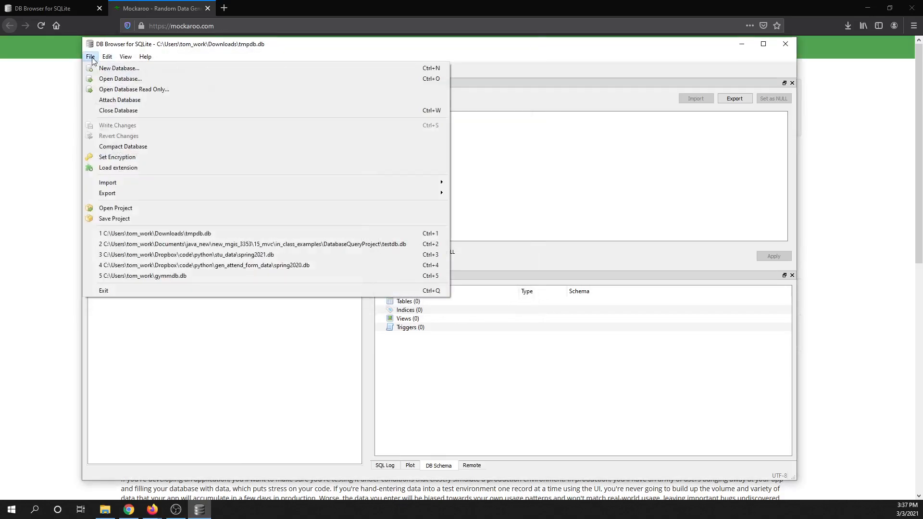
{"action": "mouse_move", "coordinate": [392, 185]}
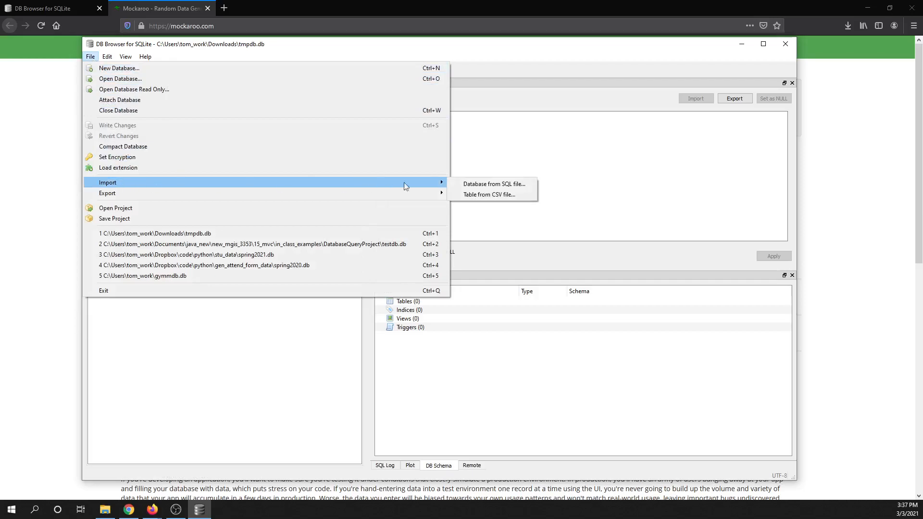
{"action": "left_click", "coordinate": [488, 194]}
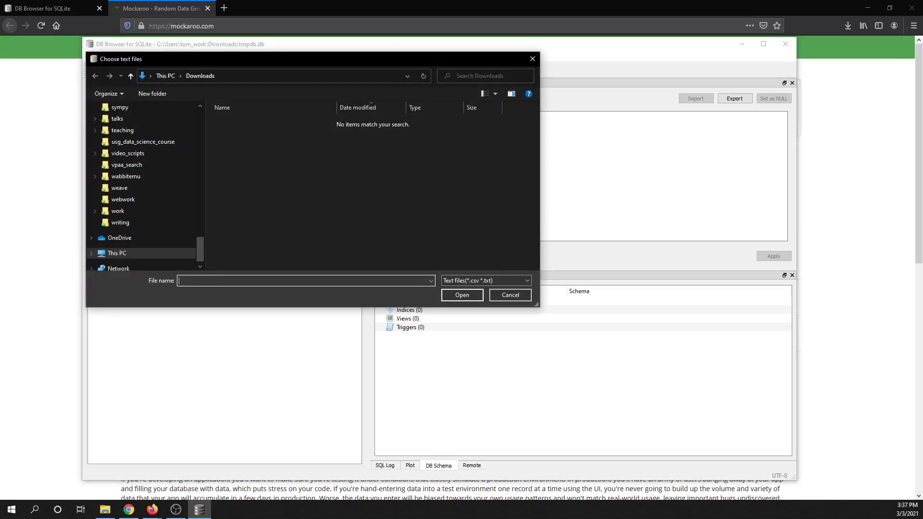
{"action": "left_click_drag", "start_coordinate": [200, 253], "coordinate": [209, 117]}
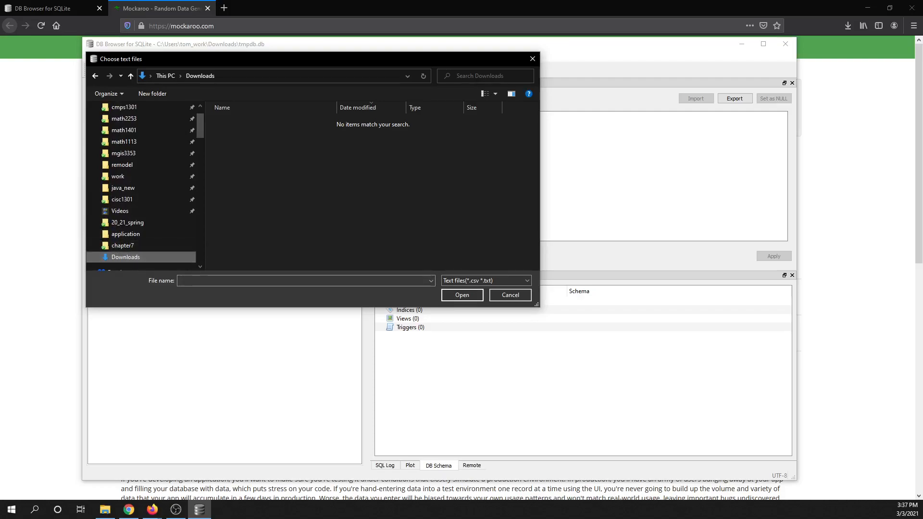
Switch to the Mockaroo page in Firefox and download the mock data again, saving MOCK_DATA.csv as a file
{"action": "key", "text": "super+e"}
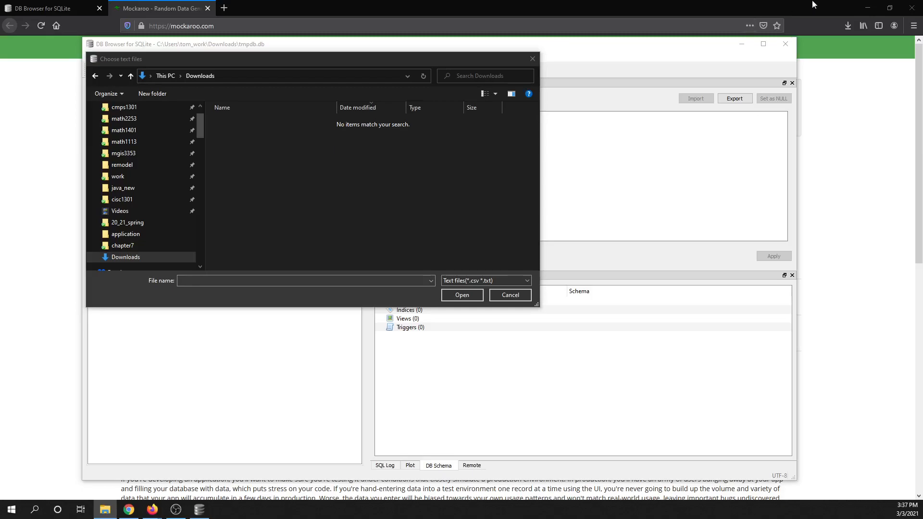
{"action": "left_click", "coordinate": [169, 11]}
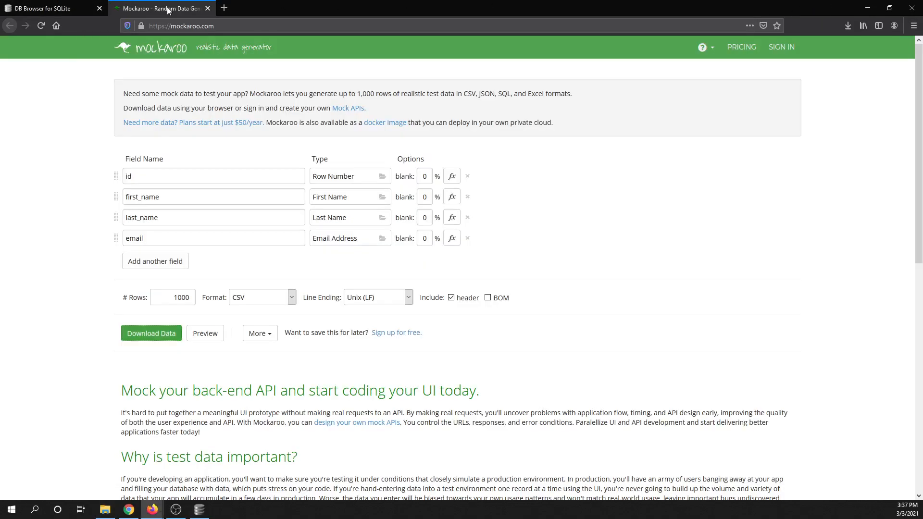
{"action": "left_click", "coordinate": [159, 339]}
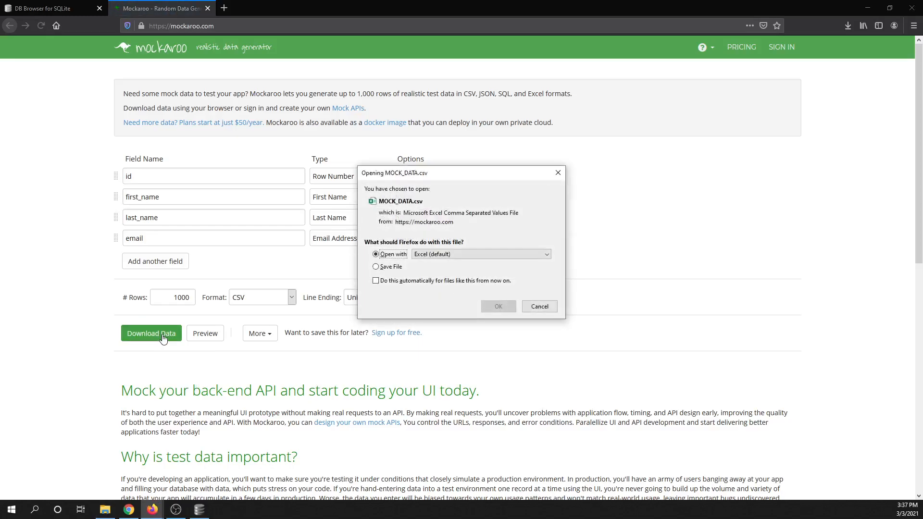
{"action": "left_click", "coordinate": [376, 267]}
{"action": "left_click", "coordinate": [499, 307]}
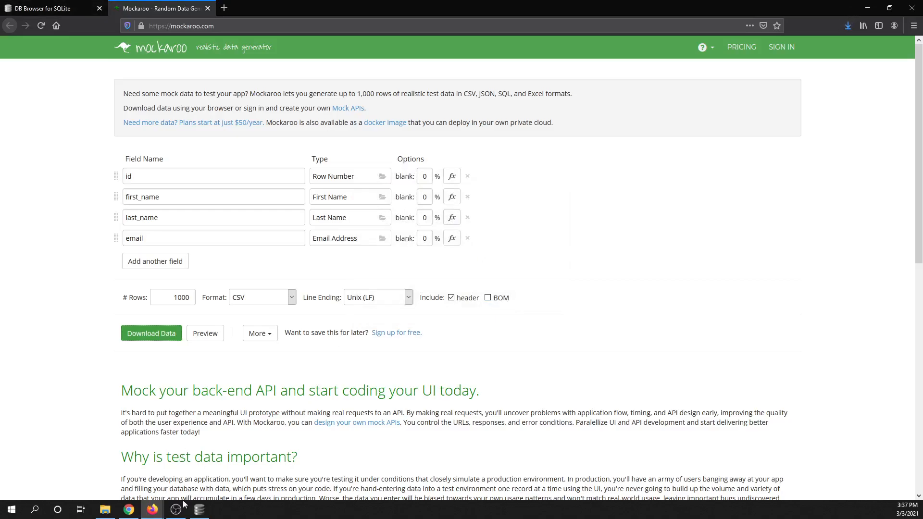
Return to DB Browser for SQLite and open MOCK_DATA.csv from the Downloads folder for import
{"action": "left_click", "coordinate": [199, 509]}
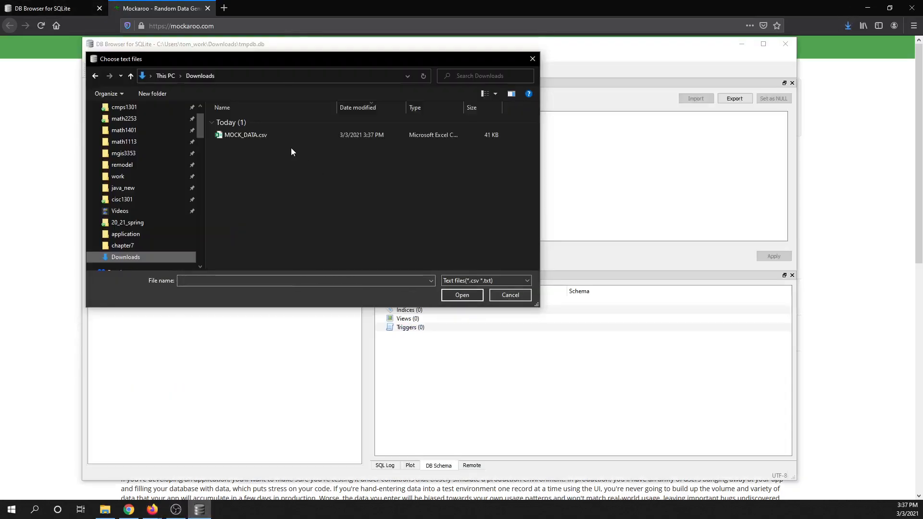
{"action": "left_click", "coordinate": [231, 137]}
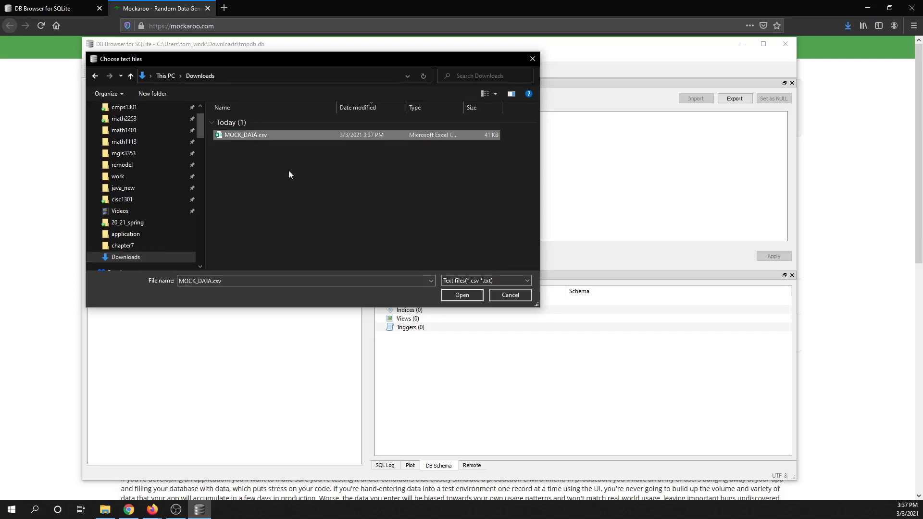
{"action": "left_click", "coordinate": [462, 295]}
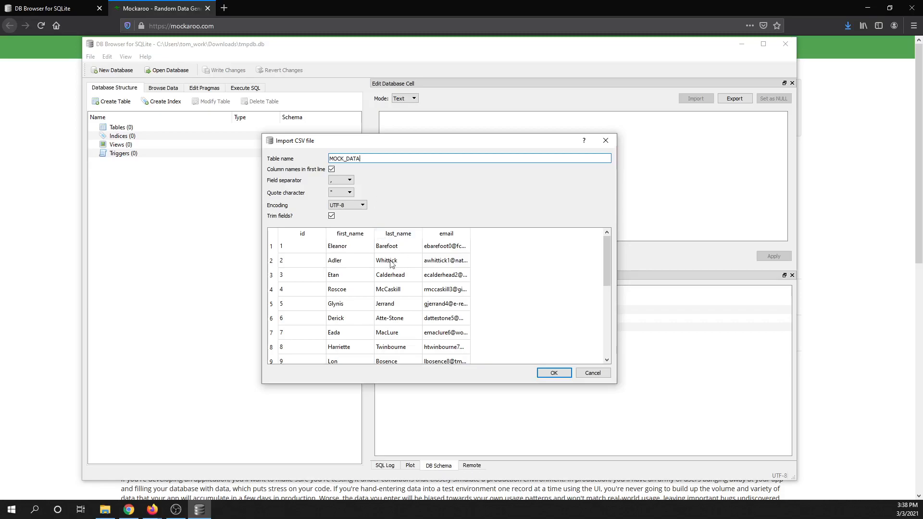
Examine the CSV import preview rows, and compare them with the first line used and not used as column names
{"action": "scroll", "coordinate": [341, 277], "scroll_direction": "down", "scroll_amount": 3}
{"action": "scroll", "coordinate": [384, 281], "scroll_direction": "up", "scroll_amount": 3}
{"action": "scroll", "coordinate": [387, 285], "scroll_direction": "down", "scroll_amount": 3}
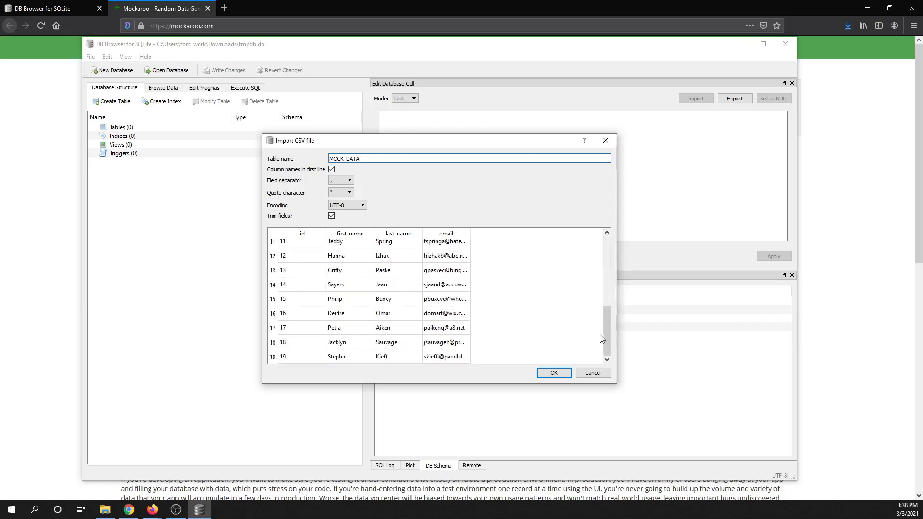
{"action": "left_click_drag", "start_coordinate": [607, 326], "coordinate": [607, 256]}
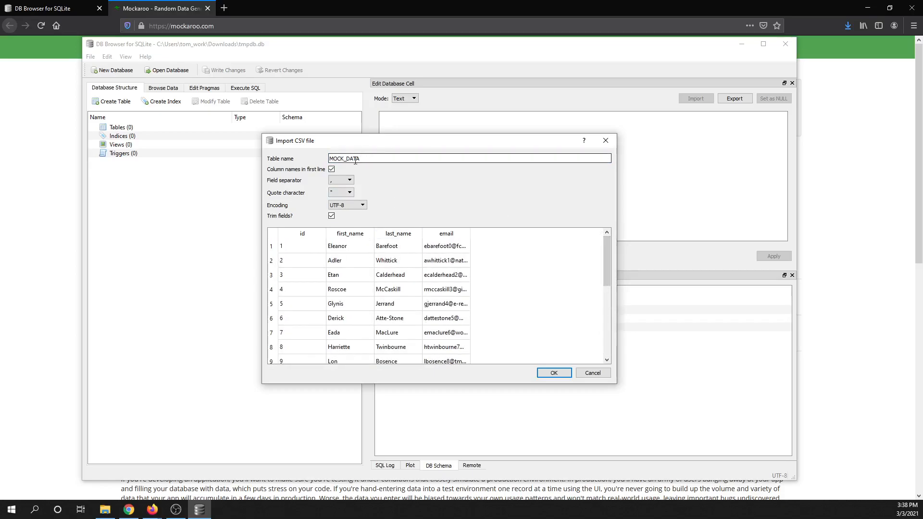
{"action": "left_click", "coordinate": [332, 170]}
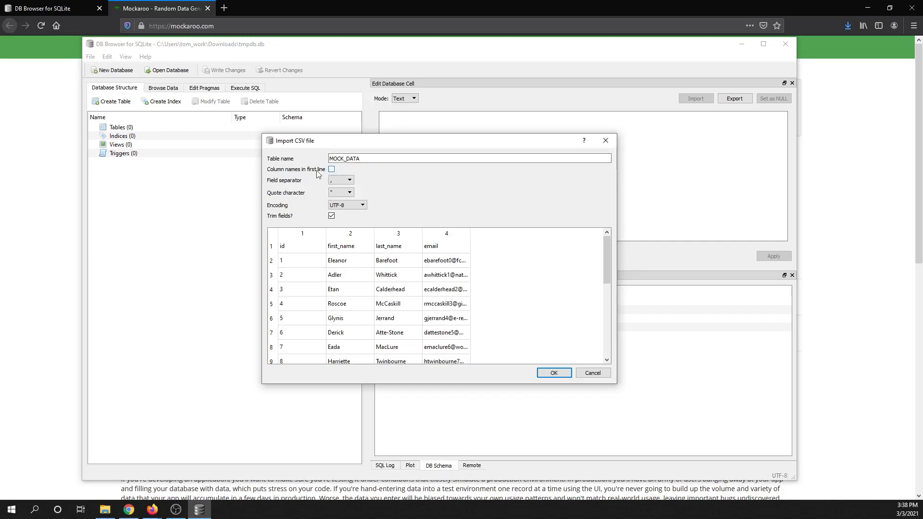
{"action": "left_click", "coordinate": [332, 169]}
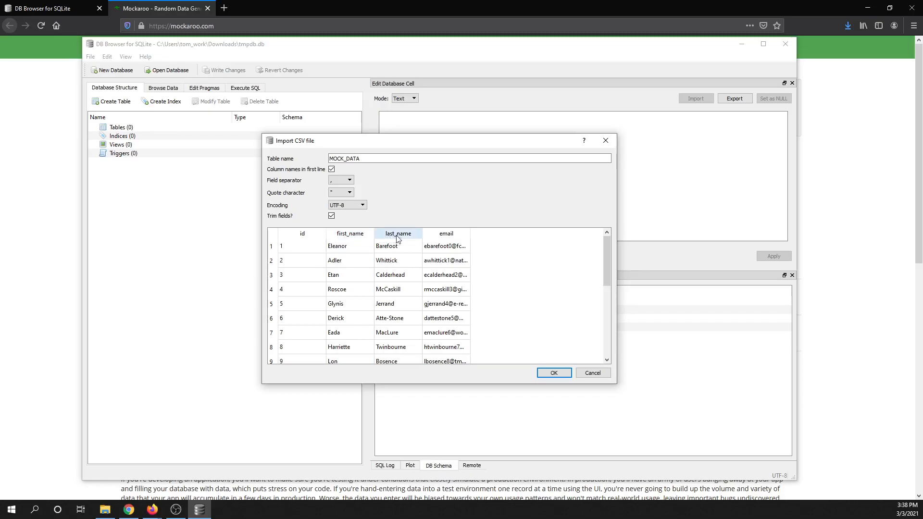
Name the table employees, import the CSV data and dismiss the completion message
{"action": "left_click", "coordinate": [374, 158]}
{"action": "double_click", "coordinate": [374, 158]}
{"action": "type", "text": "employees"}
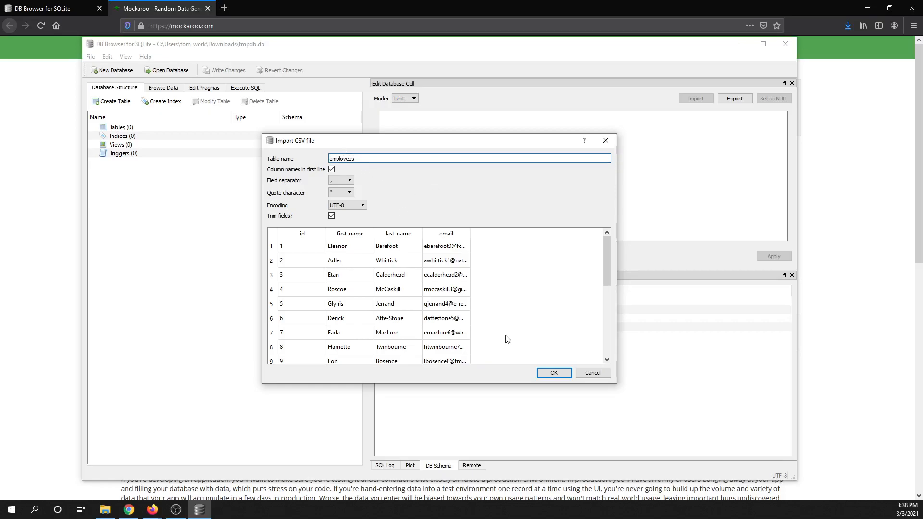
{"action": "left_click", "coordinate": [544, 373]}
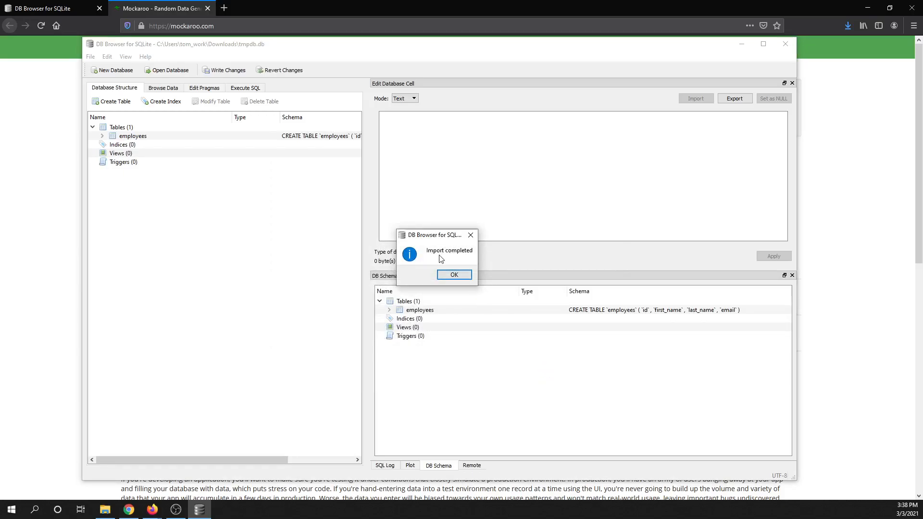
{"action": "left_click", "coordinate": [454, 274]}
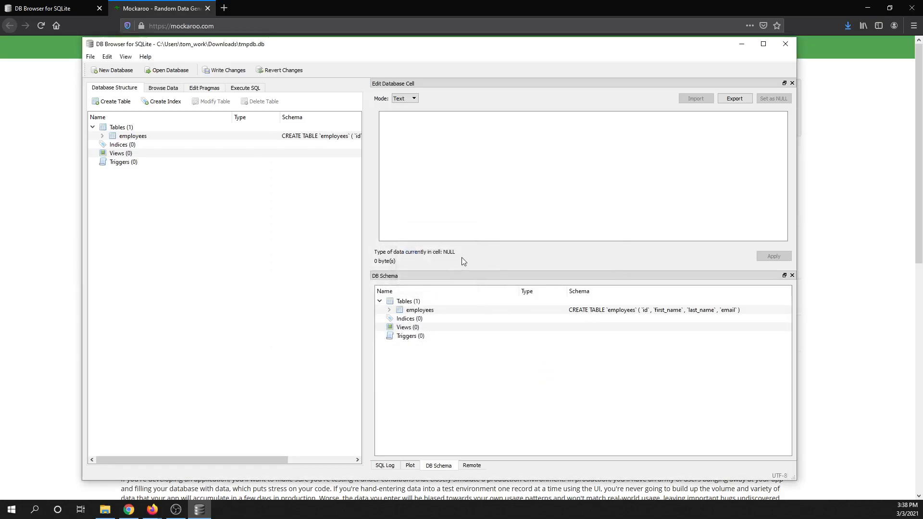
Browse the imported rows of the employees table in the maximized window
{"action": "left_click", "coordinate": [161, 90]}
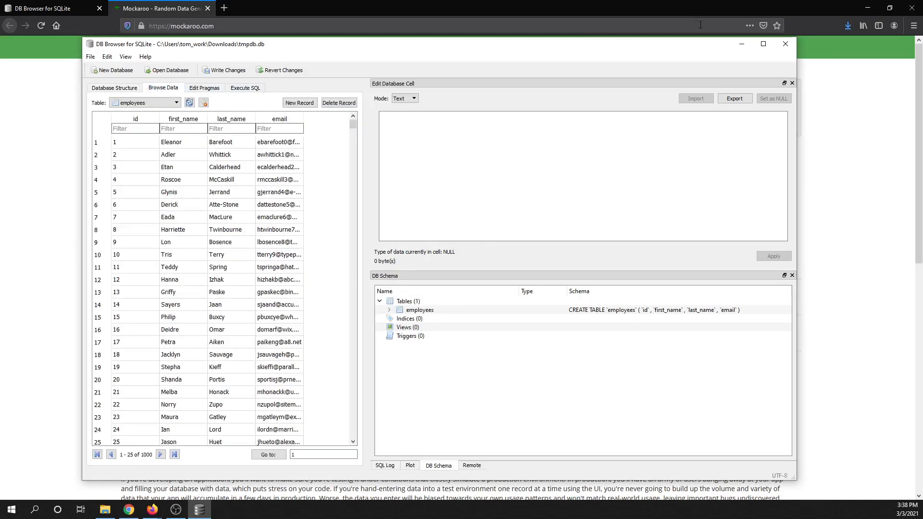
{"action": "left_click", "coordinate": [762, 44]}
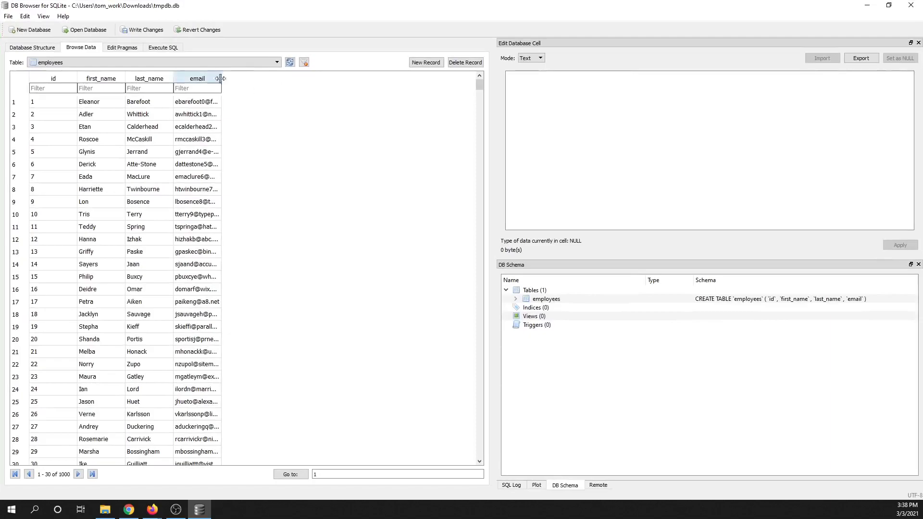
{"action": "left_click", "coordinate": [267, 63]}
{"action": "left_click", "coordinate": [255, 65]}
{"action": "left_click", "coordinate": [255, 65]}
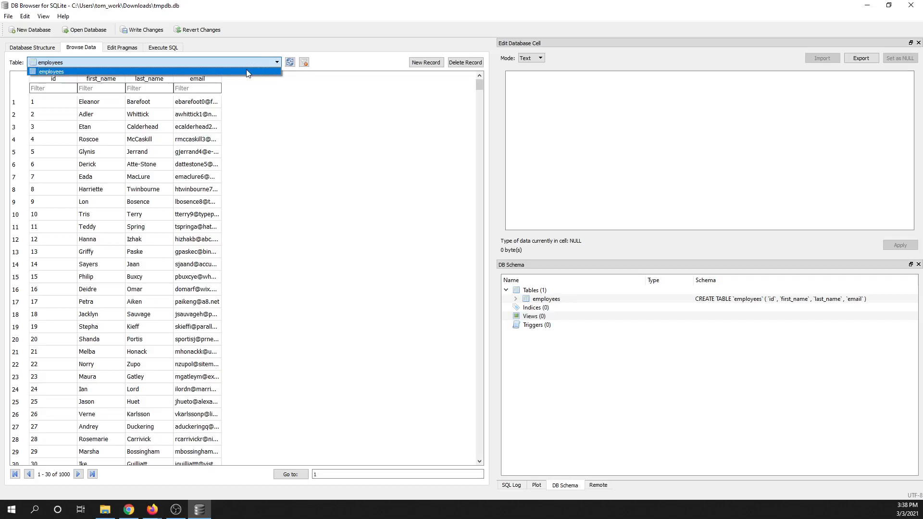
{"action": "left_click", "coordinate": [246, 72]}
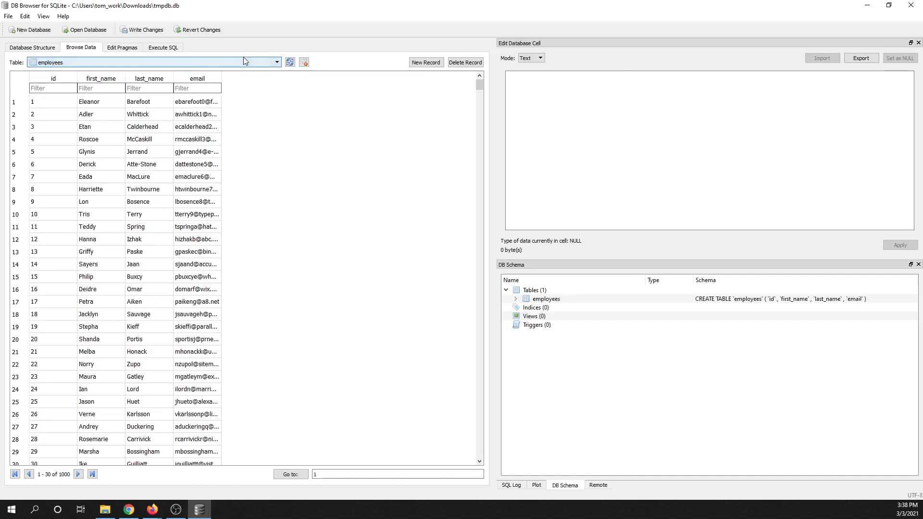
{"action": "scroll", "coordinate": [101, 182], "scroll_direction": "down", "scroll_amount": 13}
{"action": "scroll", "coordinate": [102, 183], "scroll_direction": "down", "scroll_amount": 20}
{"action": "scroll", "coordinate": [102, 184], "scroll_direction": "down", "scroll_amount": 20}
{"action": "scroll", "coordinate": [104, 184], "scroll_direction": "down", "scroll_amount": 19}
{"action": "scroll", "coordinate": [104, 184], "scroll_direction": "up", "scroll_amount": 7}
Write the changes to tmpdb.db, and close the database and the program
{"action": "left_click", "coordinate": [143, 31]}
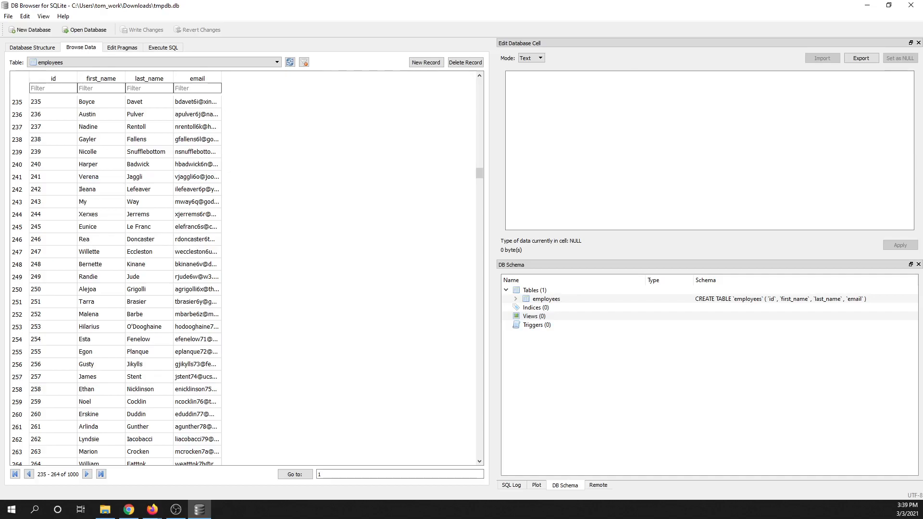
{"action": "key", "text": "alt+Tab"}
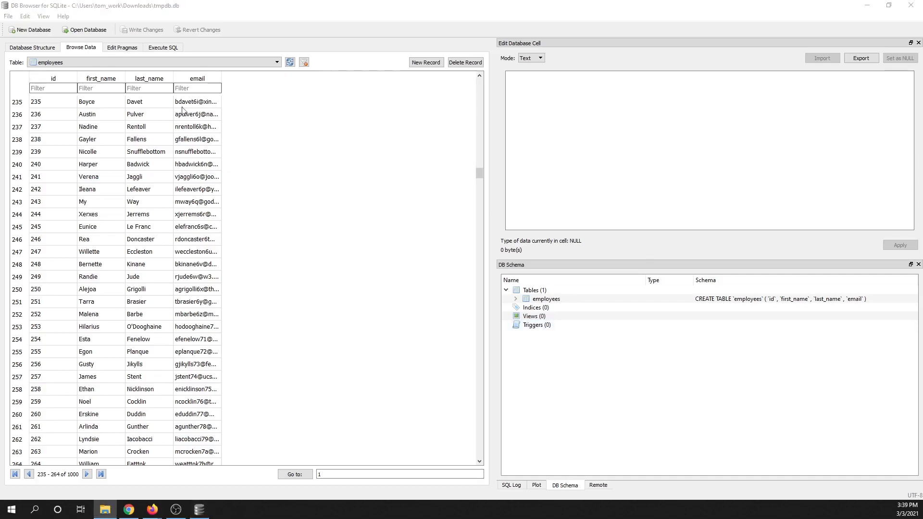
{"action": "left_click", "coordinate": [9, 16]}
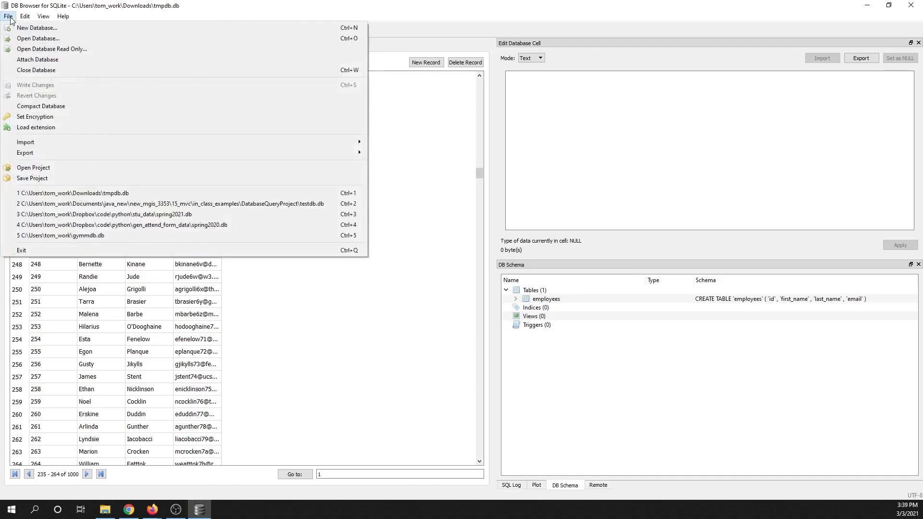
{"action": "left_click", "coordinate": [32, 72]}
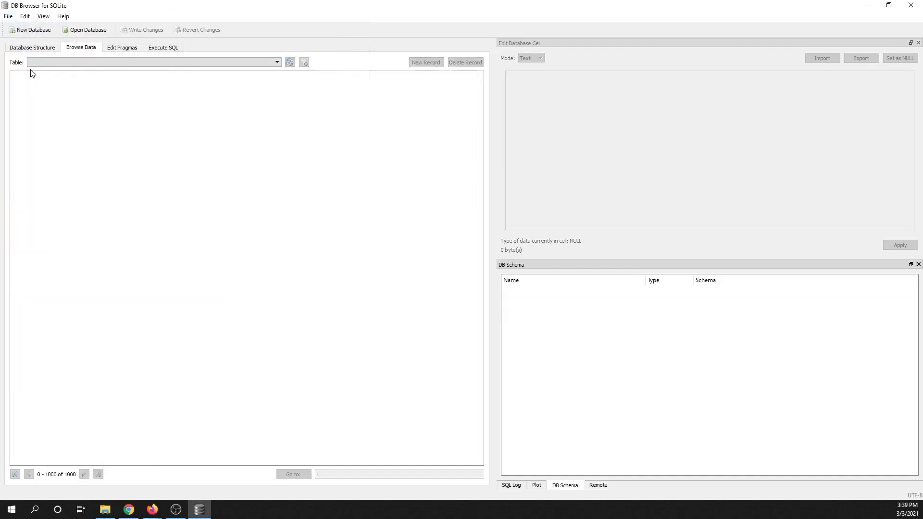
{"action": "left_click", "coordinate": [910, 5]}
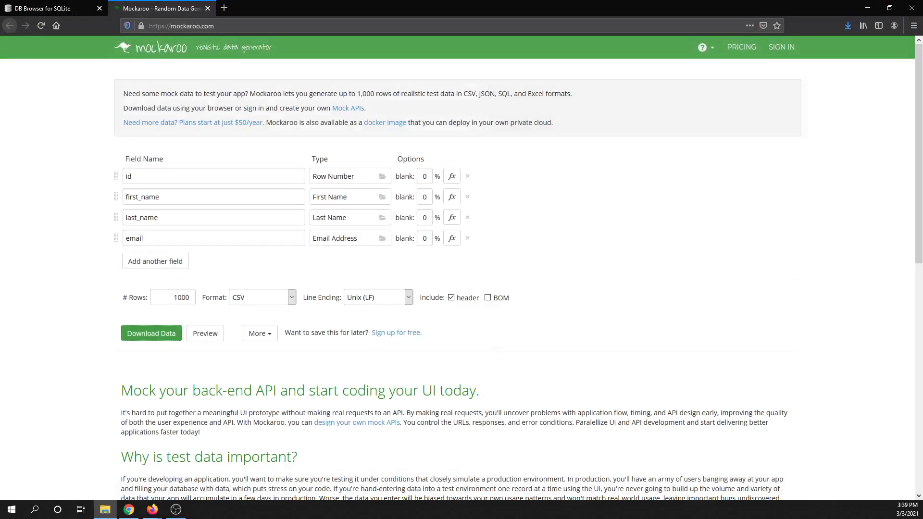
Bring the File Explorer window of the Downloads folder into view to check for the database file
{"action": "left_click_drag", "start_coordinate": [922, 150], "coordinate": [551, 160]}
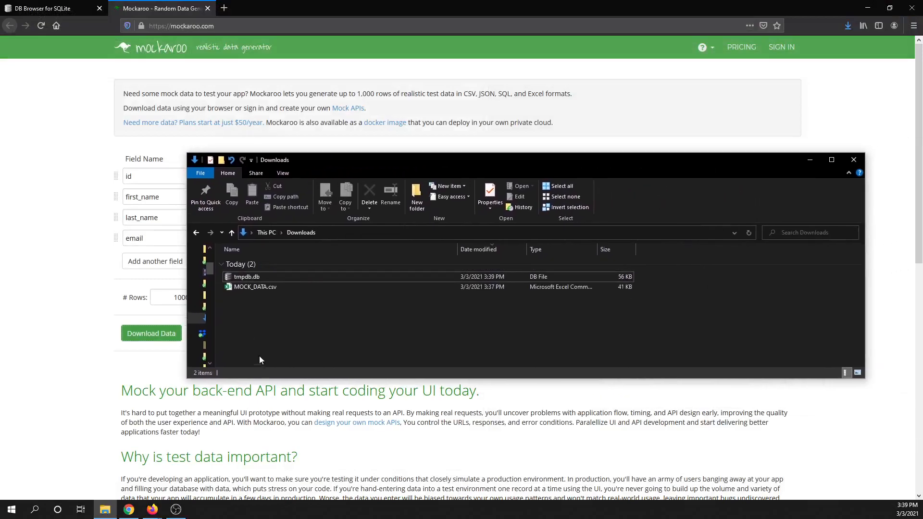